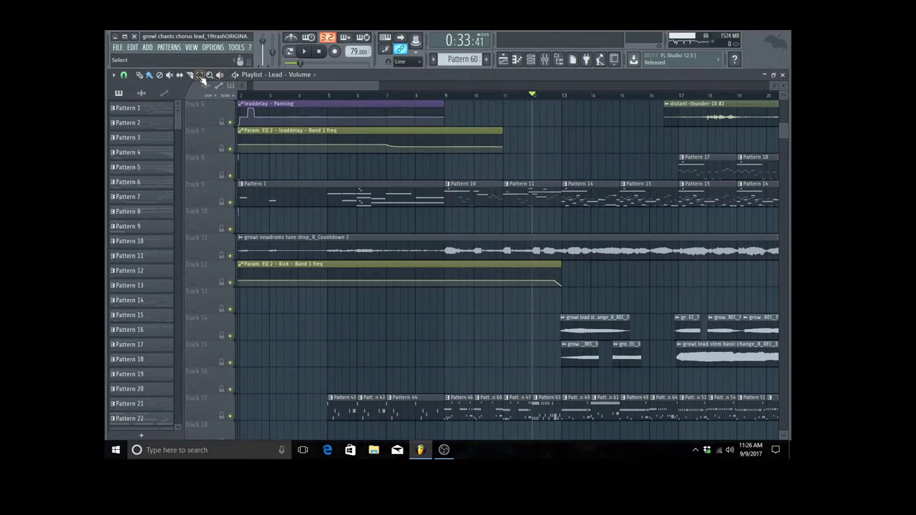
Step: Zoom to tracks 12–17, play the song, and solo the growl lead stem on mixer insert 24
left_click_drag(475, 263, 779, 412)
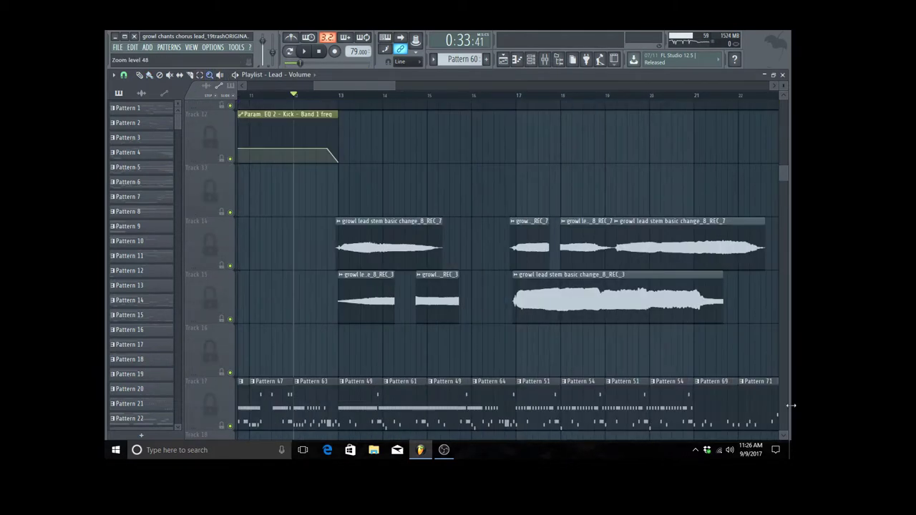
left_click(304, 52)
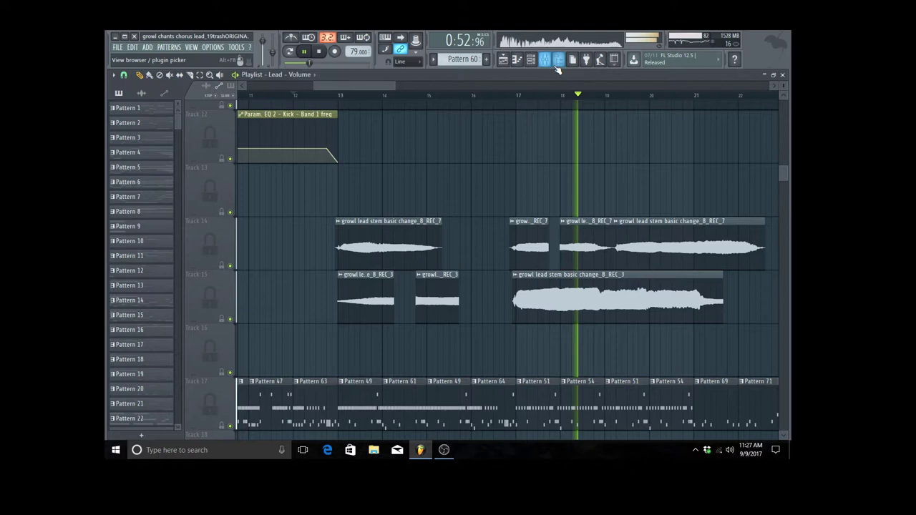
key("F9")
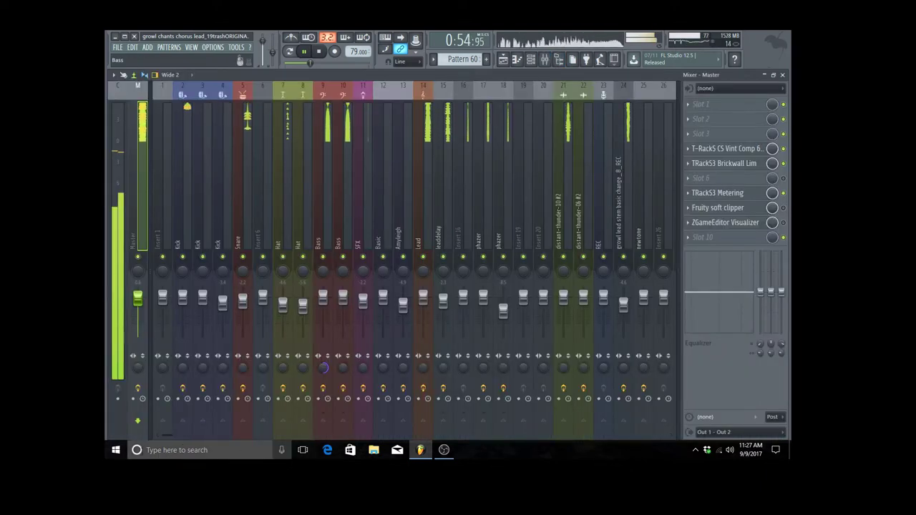
left_click_drag(166, 435, 214, 436)
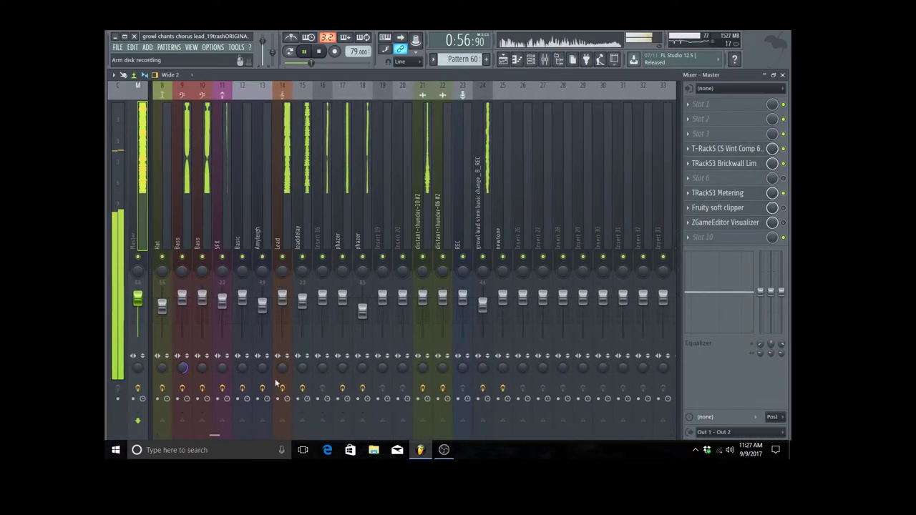
right_click(493, 262)
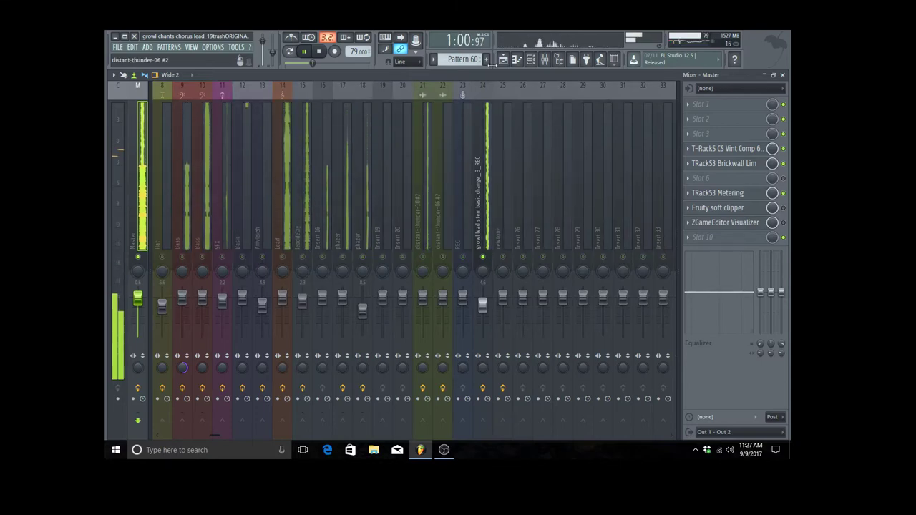
Step: Follow the soloed stem in the playlist, then return to the mixer and unsolo insert 24
left_click(503, 59)
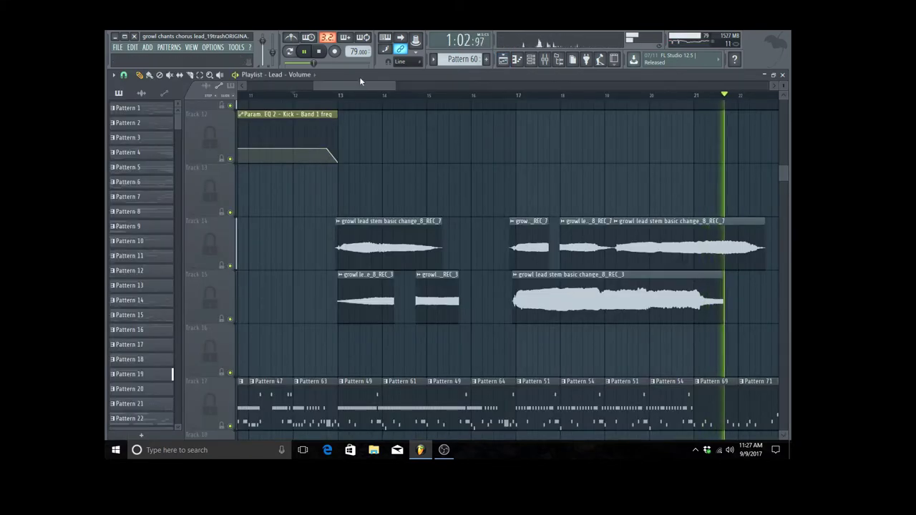
left_click_drag(360, 86, 412, 89)
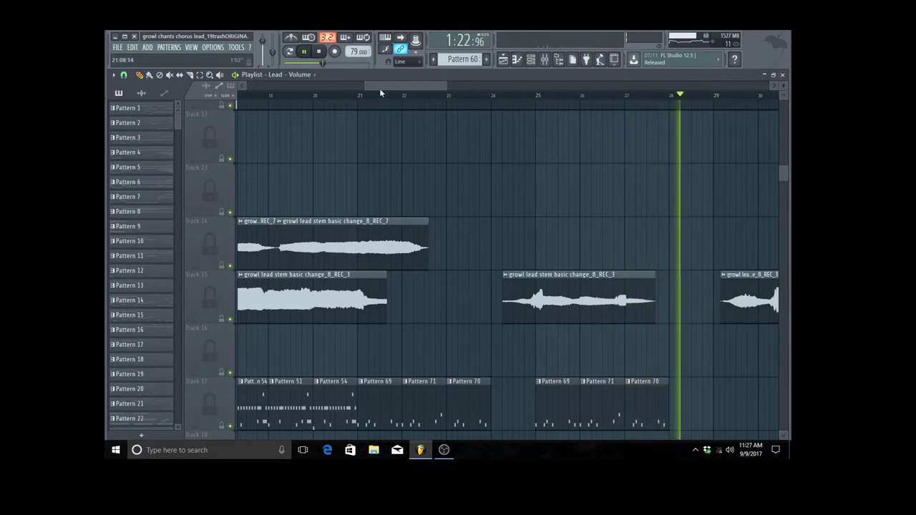
left_click(783, 76)
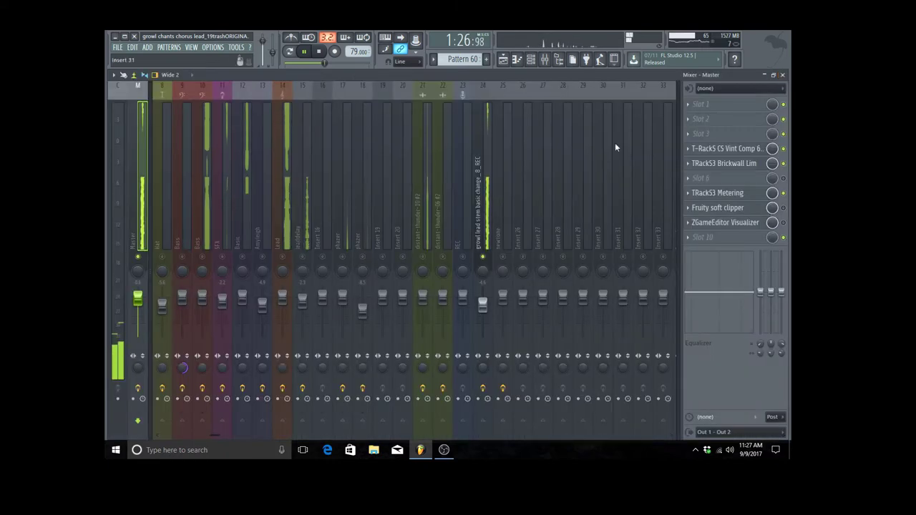
right_click(483, 258)
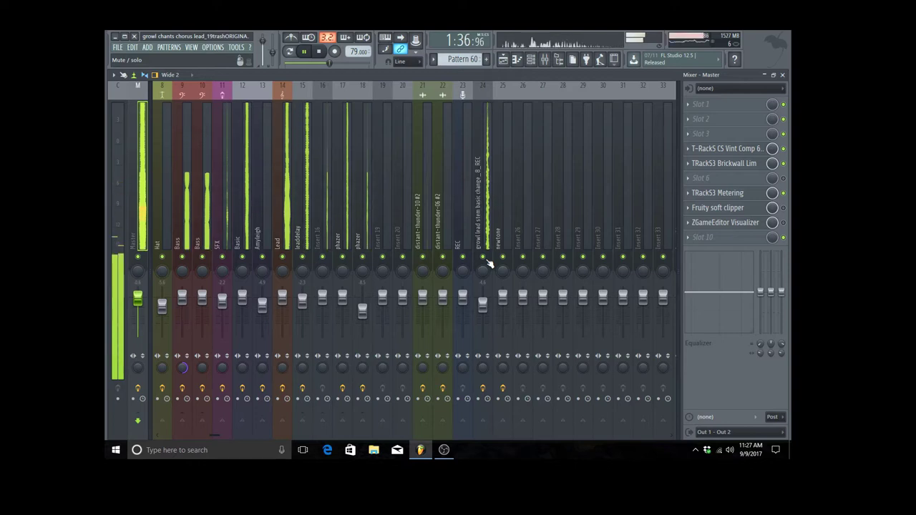
Step: Scroll the playlist through the later growl lead clips, stop playback, and bring the mixer back
left_click(782, 80)
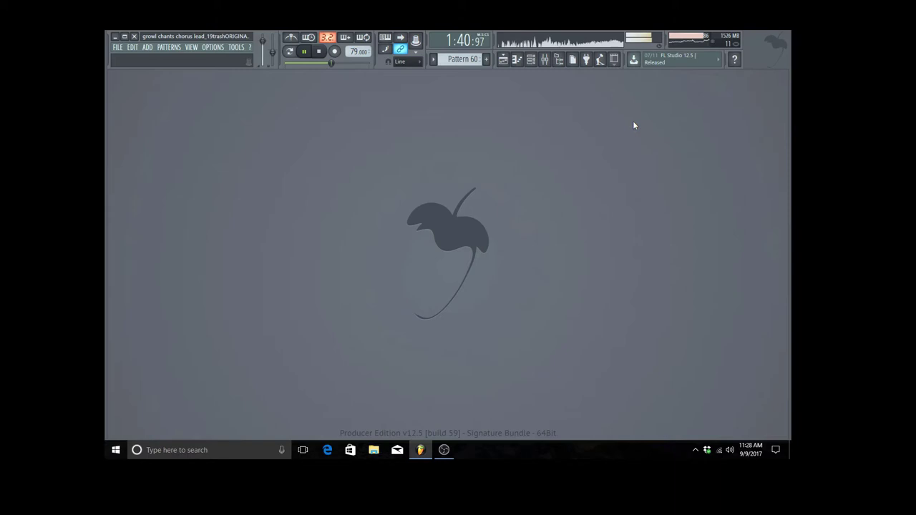
left_click(503, 60)
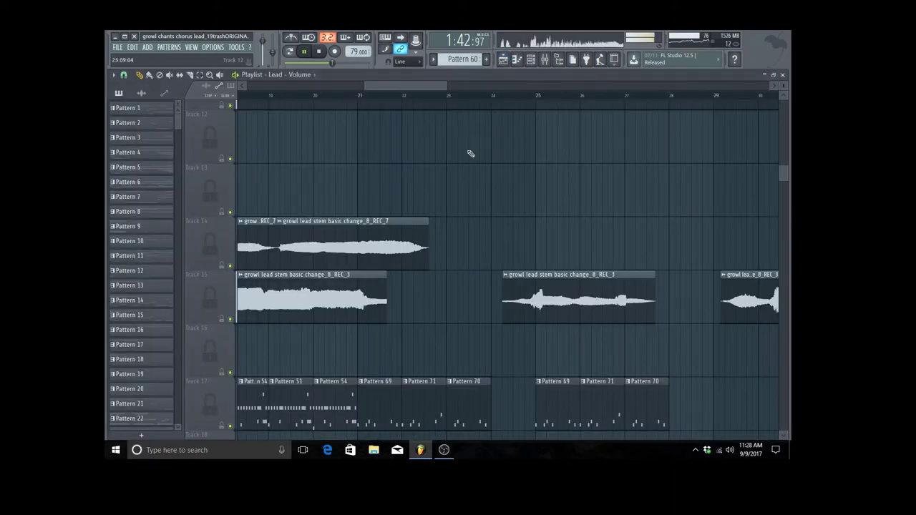
left_click_drag(419, 85, 481, 85)
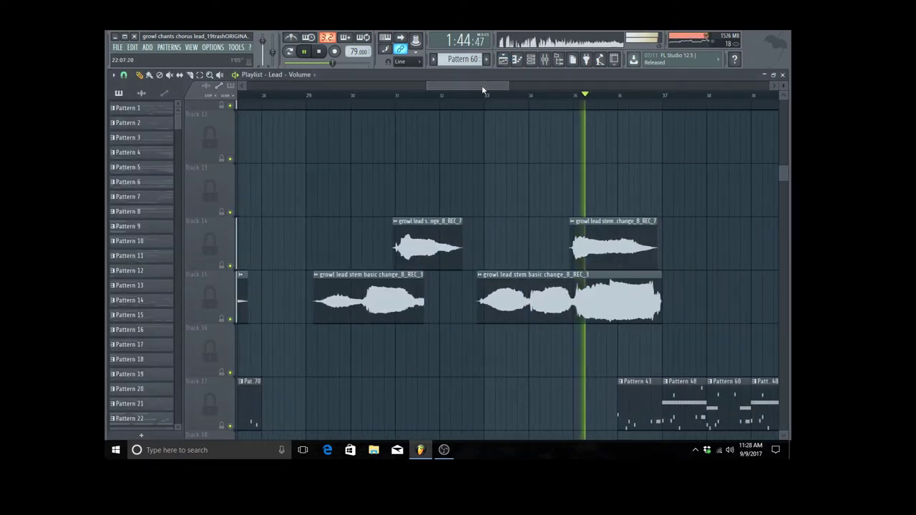
left_click(319, 51)
left_click(783, 75)
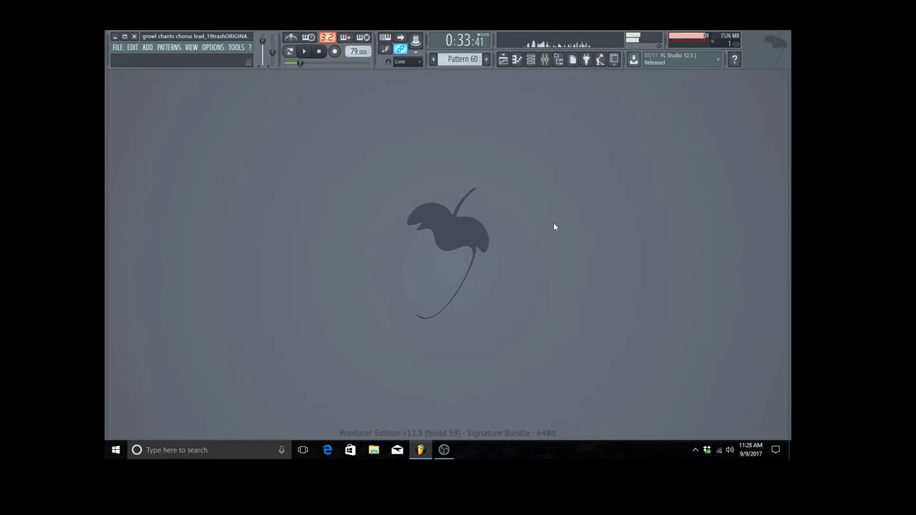
left_click(548, 60)
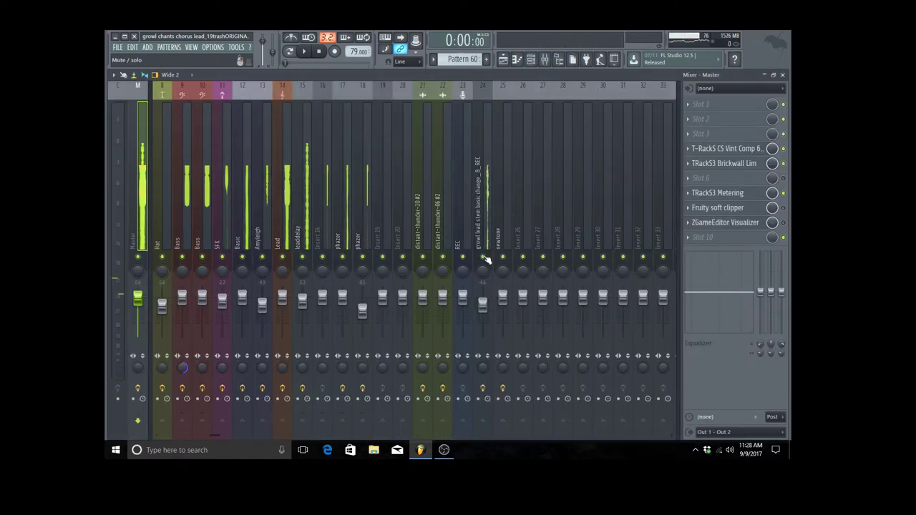
Step: Solo insert 24, resume playback, and open all of that insert's effect plugin windows
right_click(483, 256)
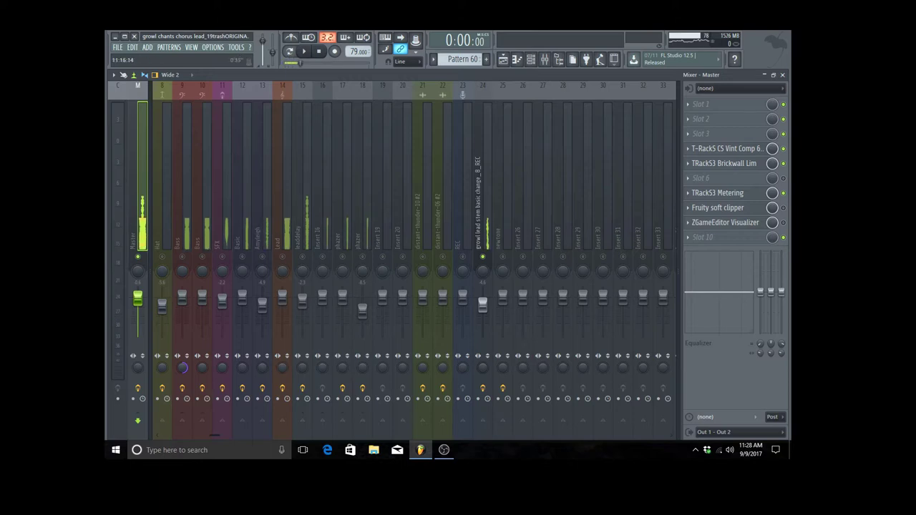
left_click(306, 53)
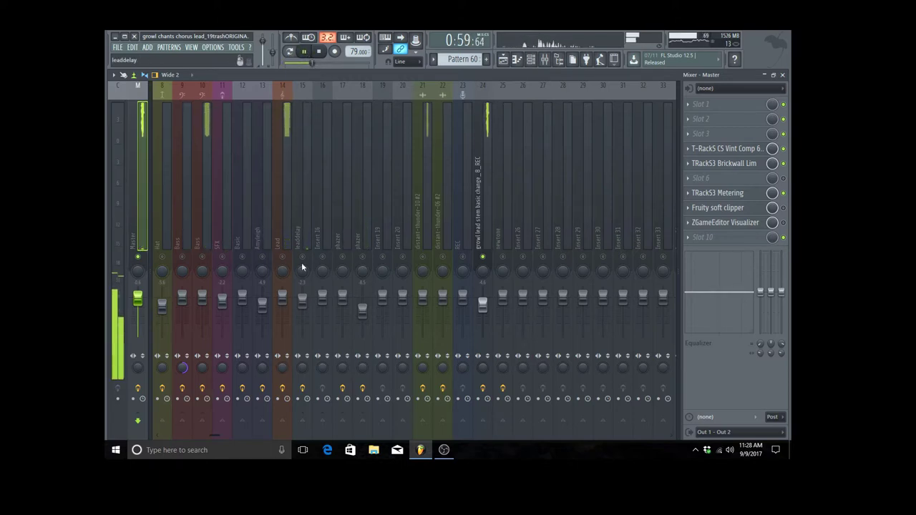
right_click(483, 390)
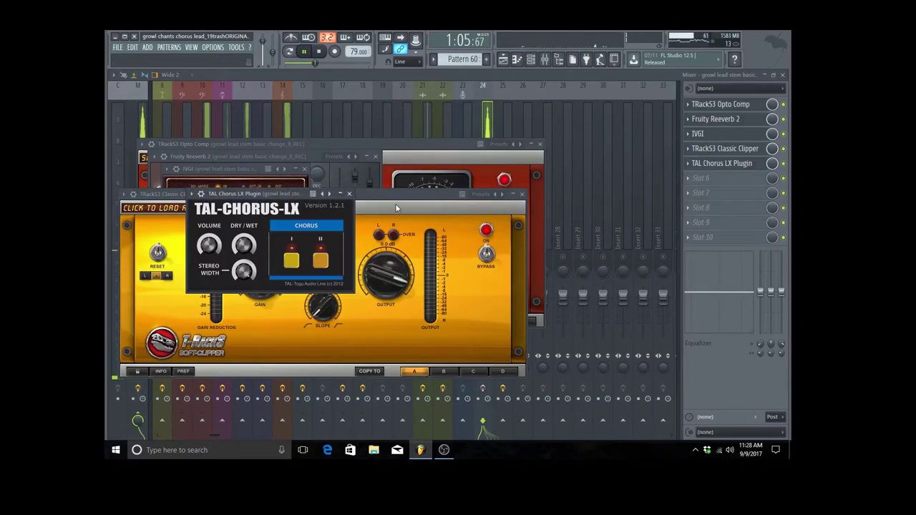
Step: Close the TAL Chorus LX, Opto Comp, Fruity Reeverb 2, IVGI and Classic Clipper windows
left_click(349, 195)
left_click(541, 144)
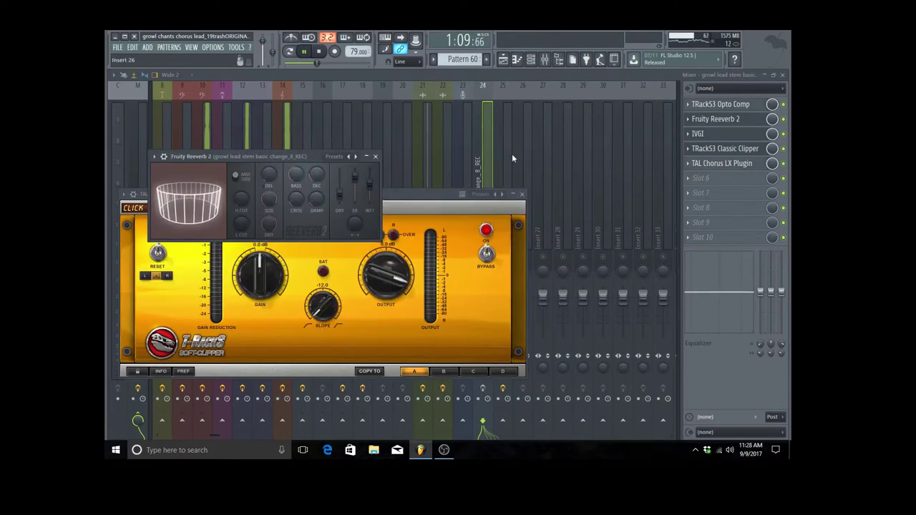
left_click(375, 153)
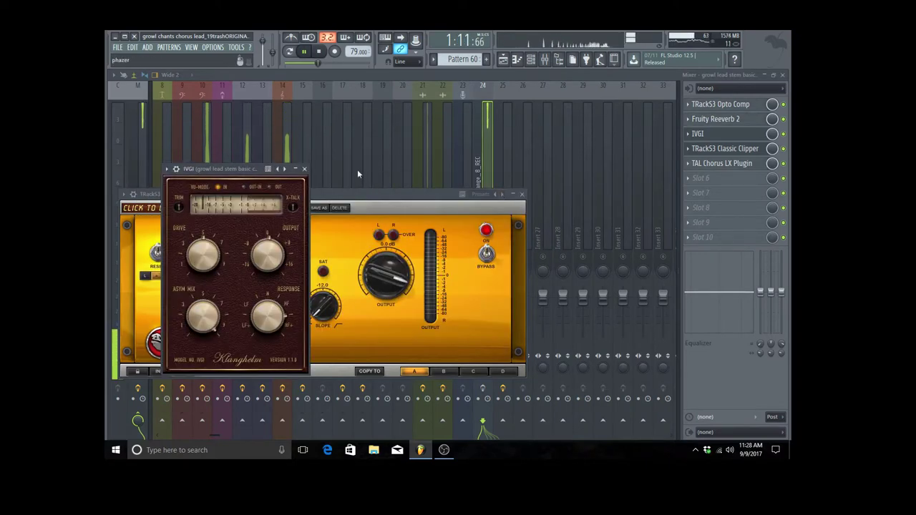
left_click(304, 170)
left_click(522, 195)
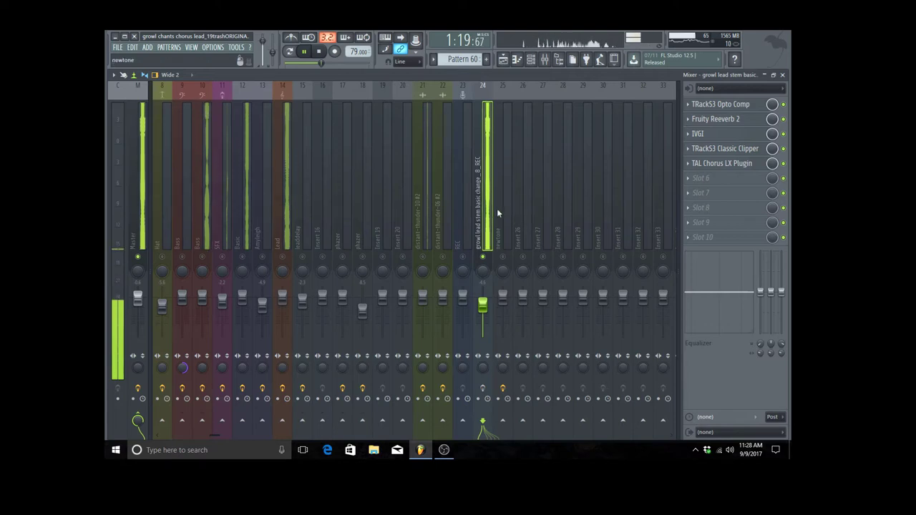
Step: Stop playback and open Newtone on the newtone mixer insert with the growl lead analysed
left_click(320, 53)
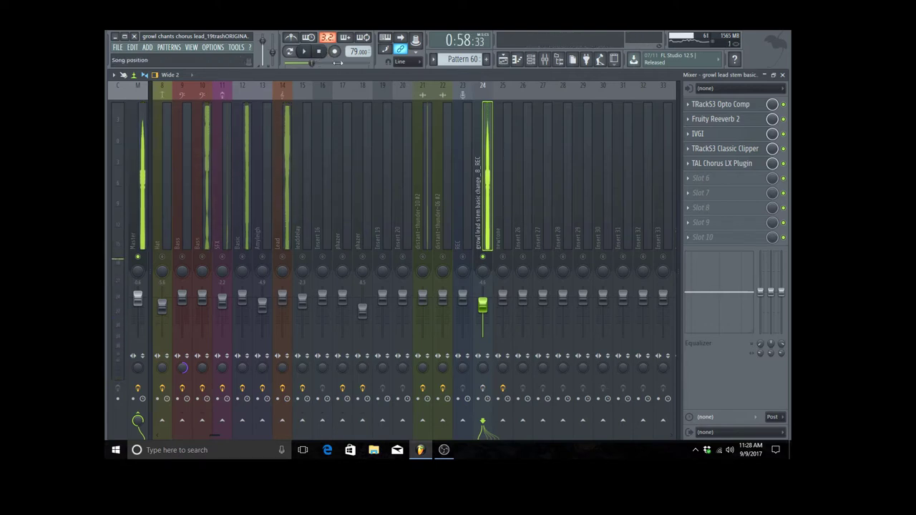
left_click(510, 226)
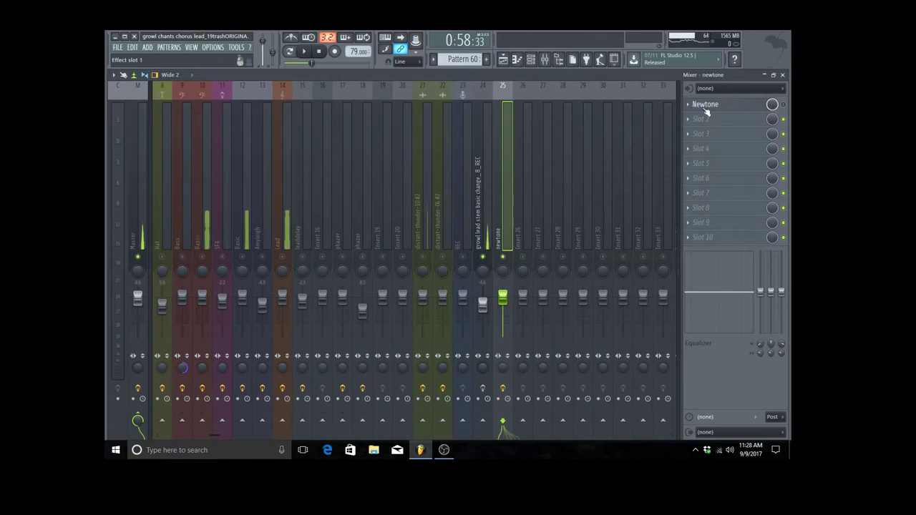
left_click(733, 106)
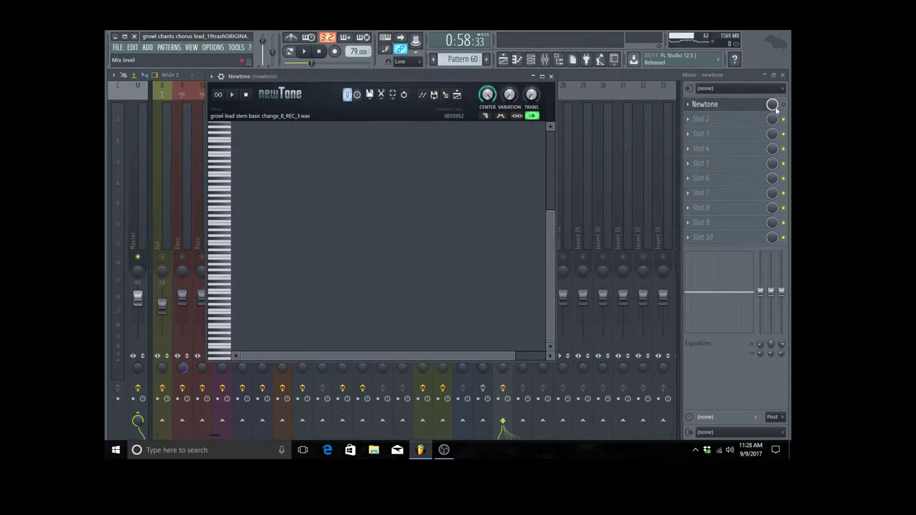
key("Escape")
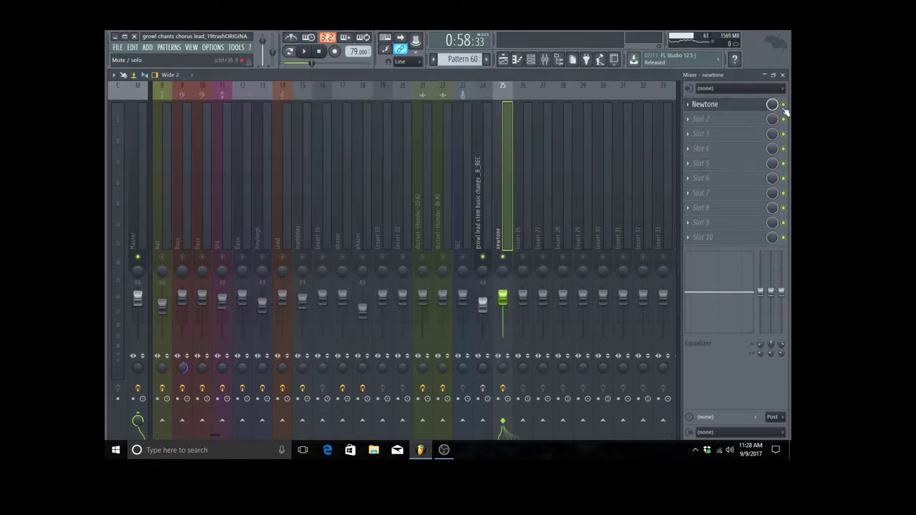
left_click(722, 105)
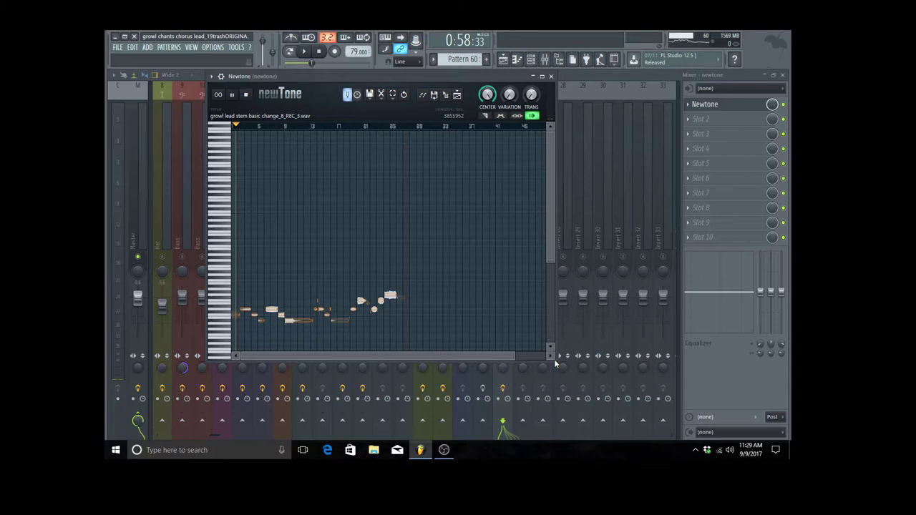
Step: Enlarge the Newtone editor and raise pitch CENTER to 100%
left_click_drag(558, 362, 631, 427)
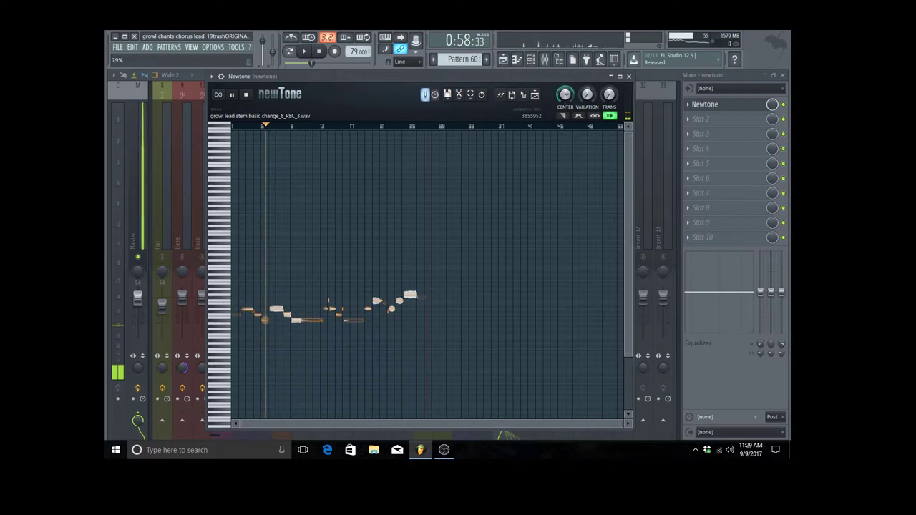
left_click(565, 98)
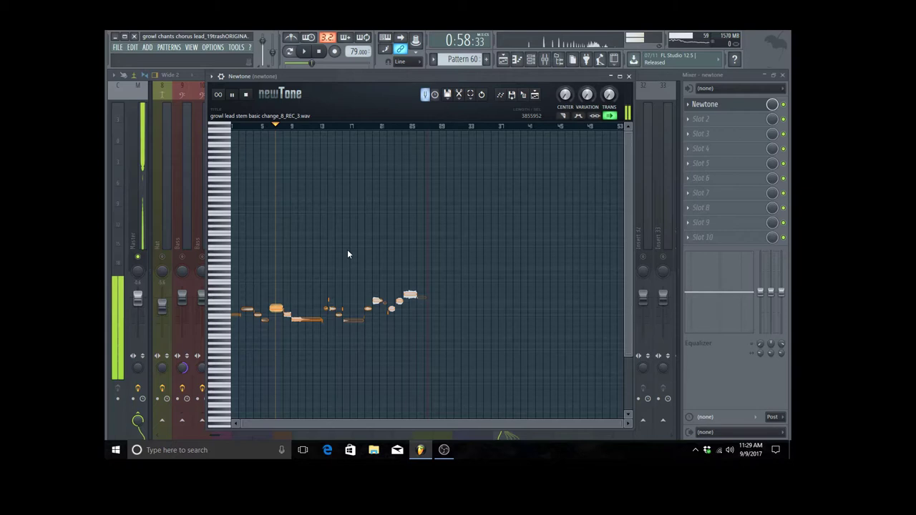
left_click_drag(564, 96, 564, 79)
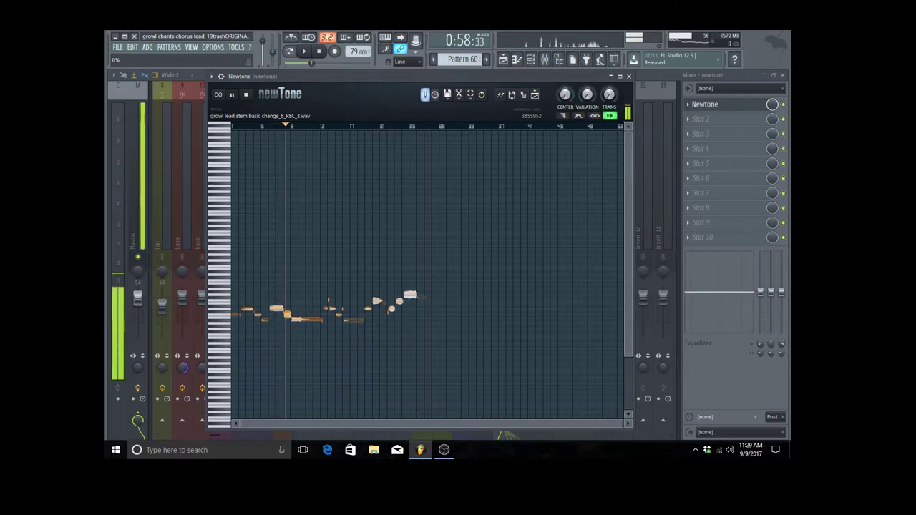
left_click_drag(564, 95, 565, 79)
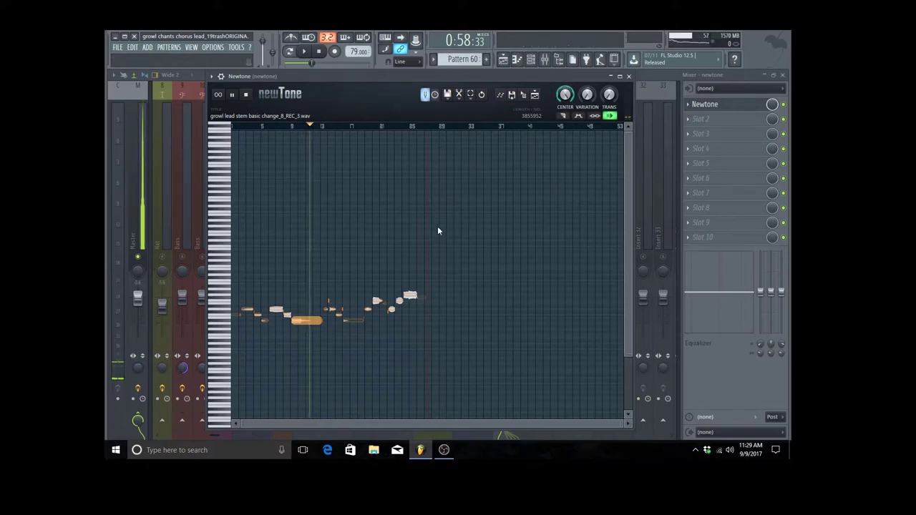
Step: Select all detected vocal notes, jump back to bar 12, and set TRANS to 73%
left_click_drag(438, 230, 240, 307)
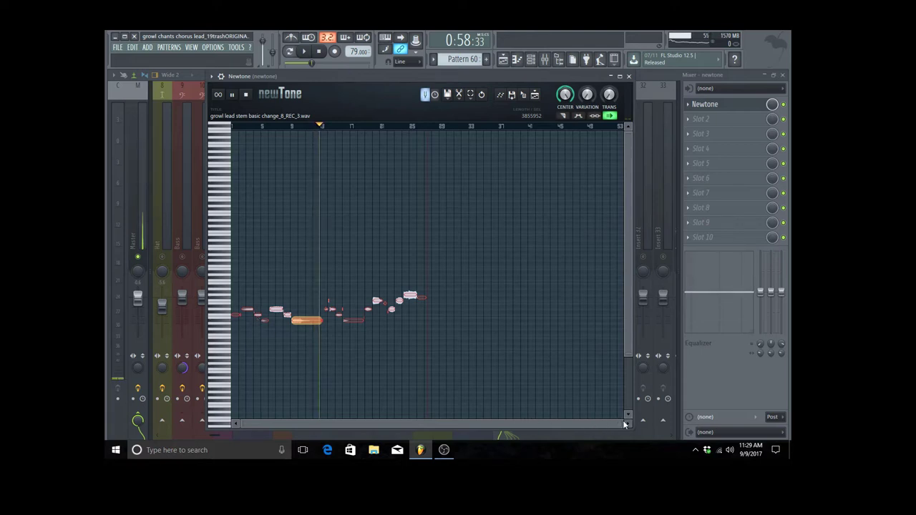
left_click_drag(620, 422, 436, 427)
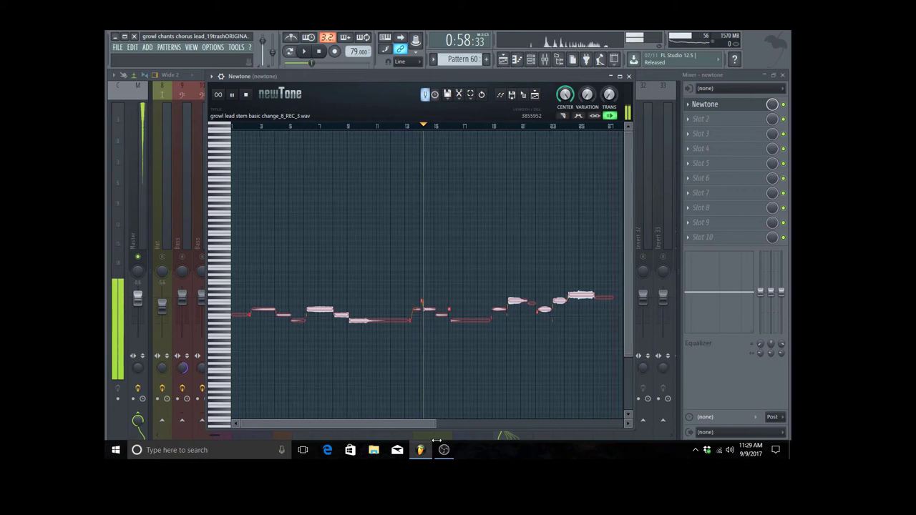
scroll(634, 313, "up", 2)
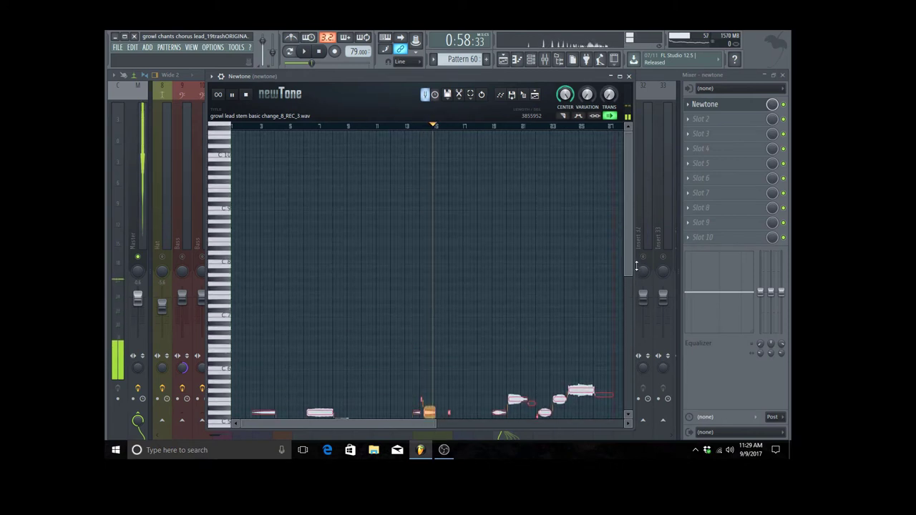
mouse_move(635, 266)
left_mouse_down()
mouse_move(626, 143)
mouse_move(633, 283)
left_mouse_up()
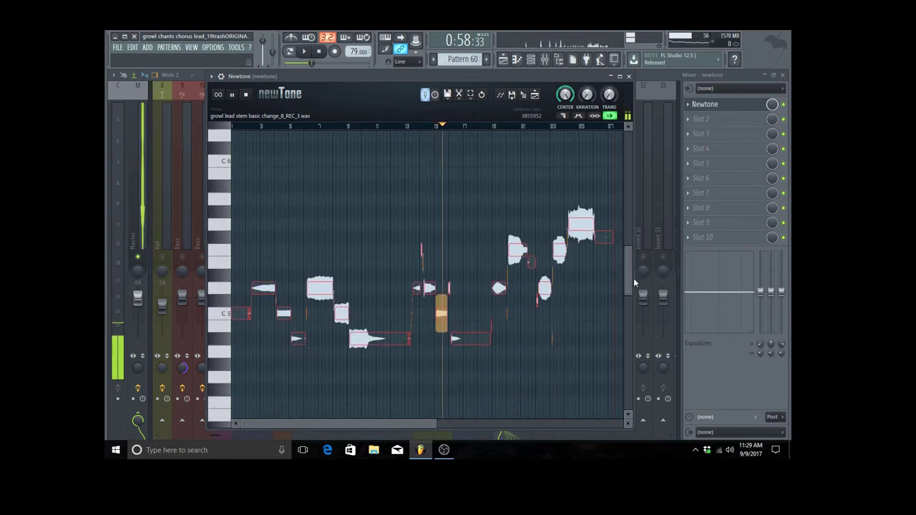
scroll(633, 279, "down", 3)
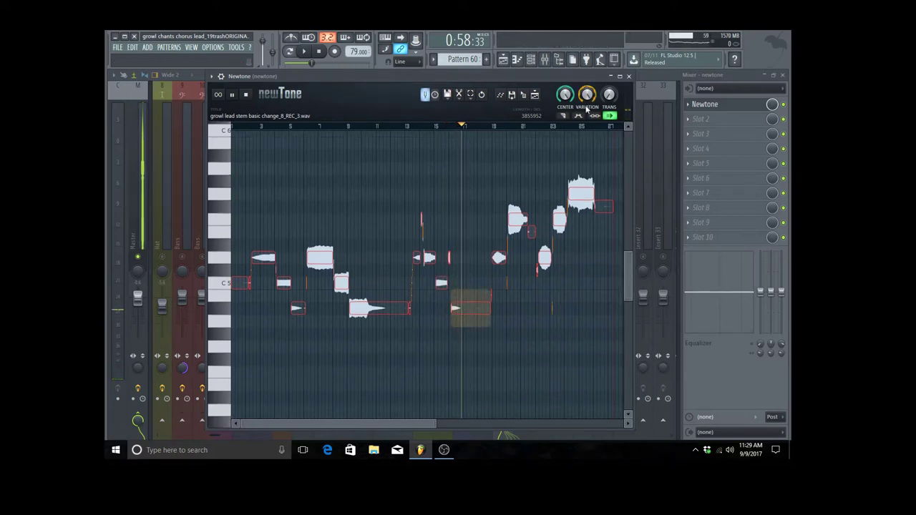
left_click(395, 125)
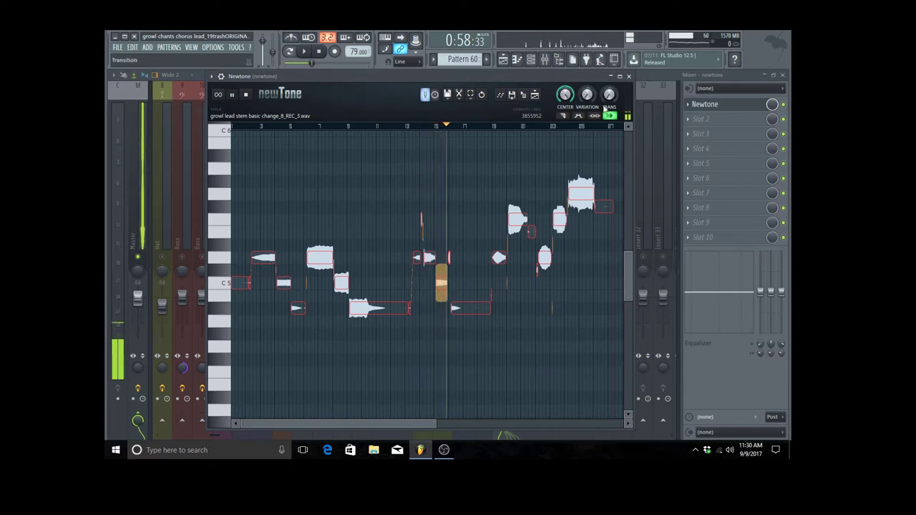
left_click_drag(605, 104, 588, 93)
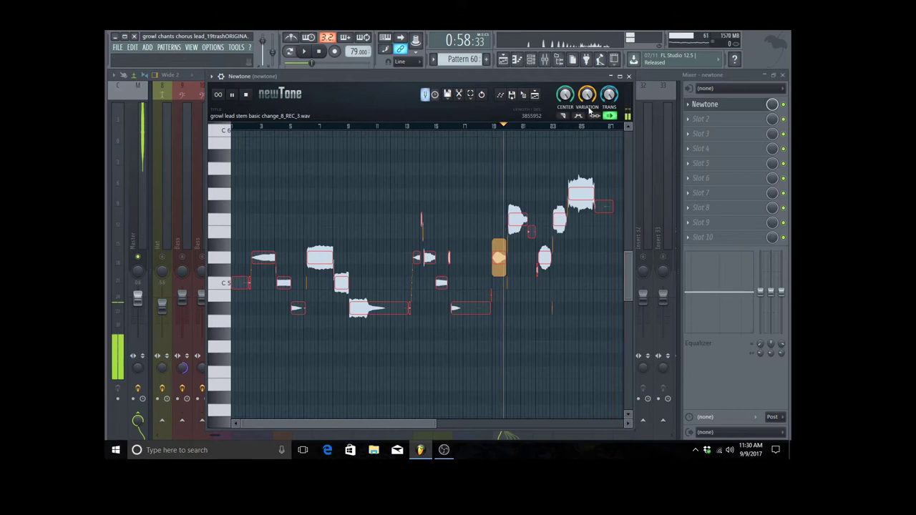
left_click(629, 76)
left_click(319, 50)
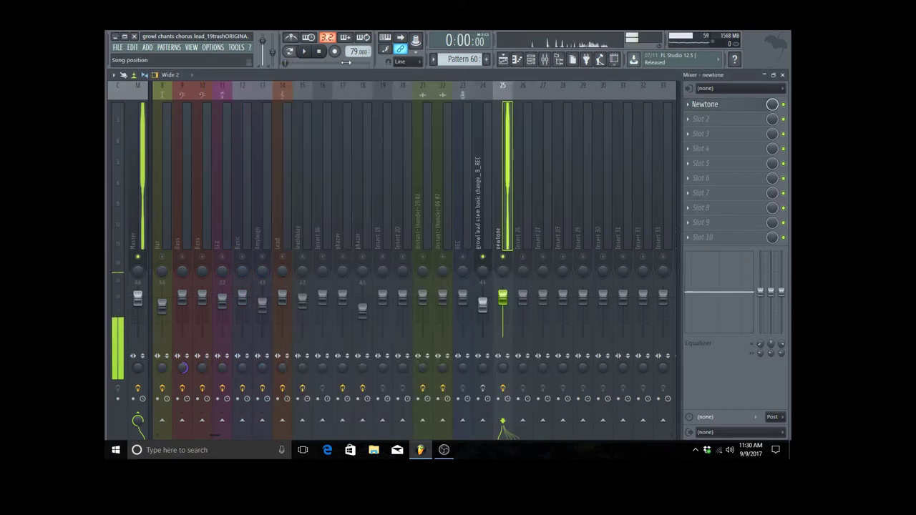
left_click(705, 104)
left_click(231, 94)
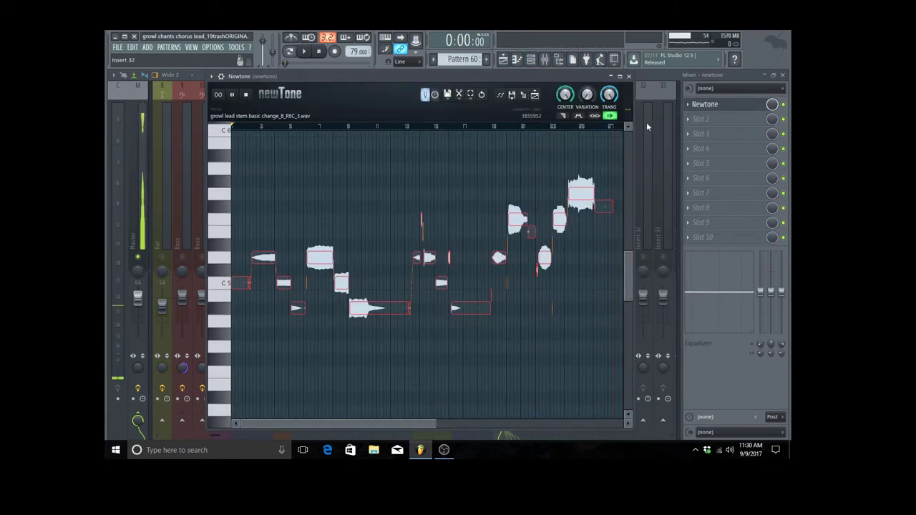
left_click(629, 76)
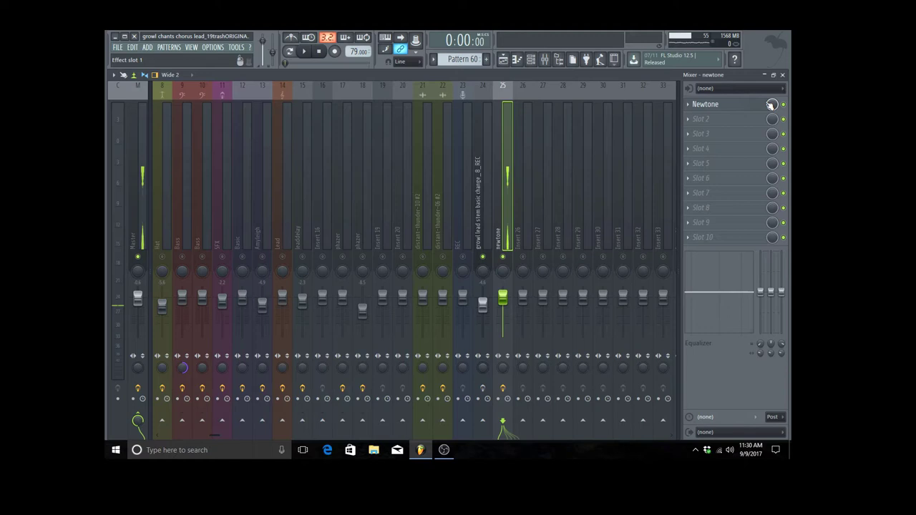
left_click(733, 105)
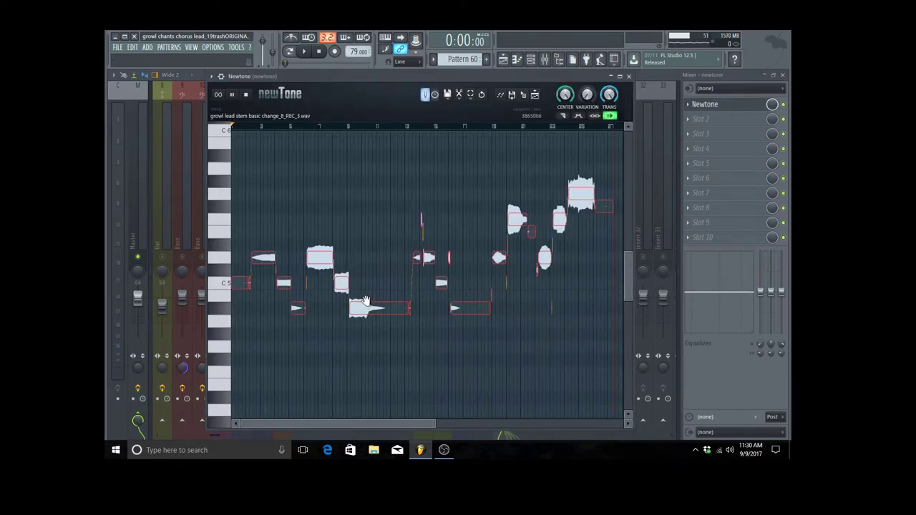
left_click(370, 246)
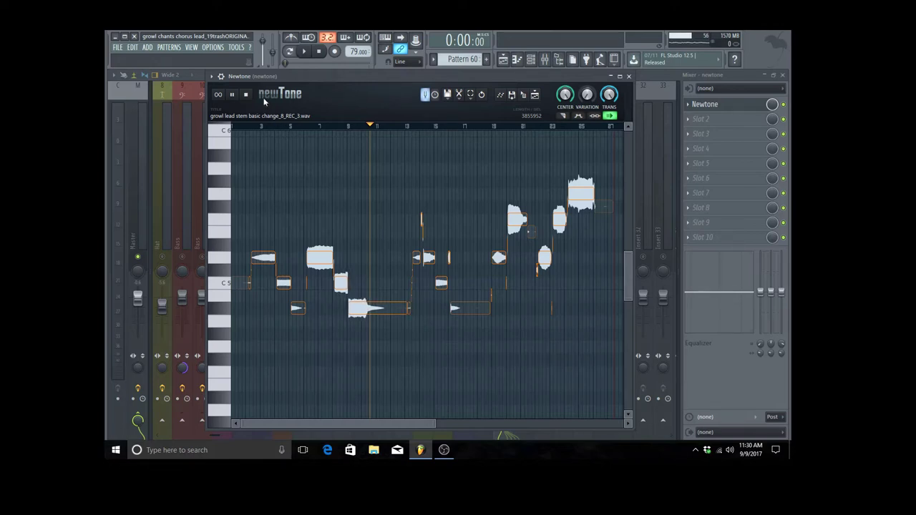
left_click_drag(402, 337, 370, 254)
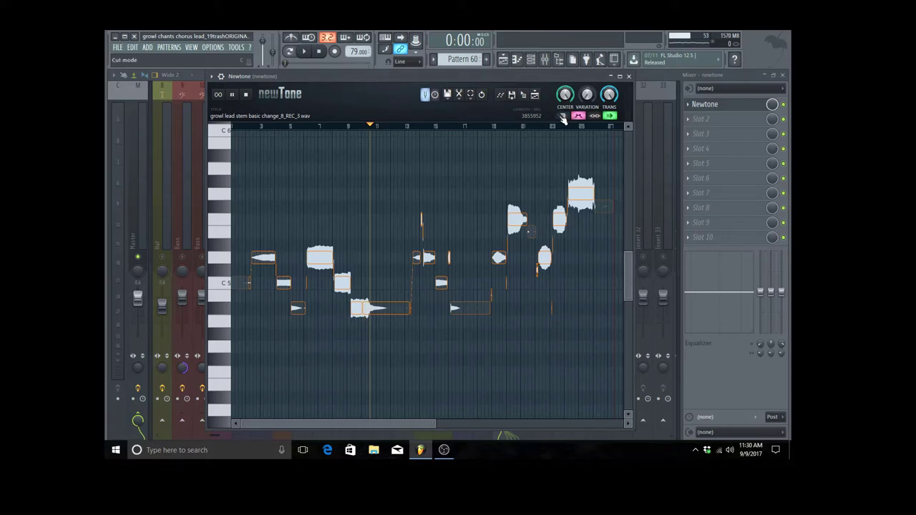
mouse_move(357, 306)
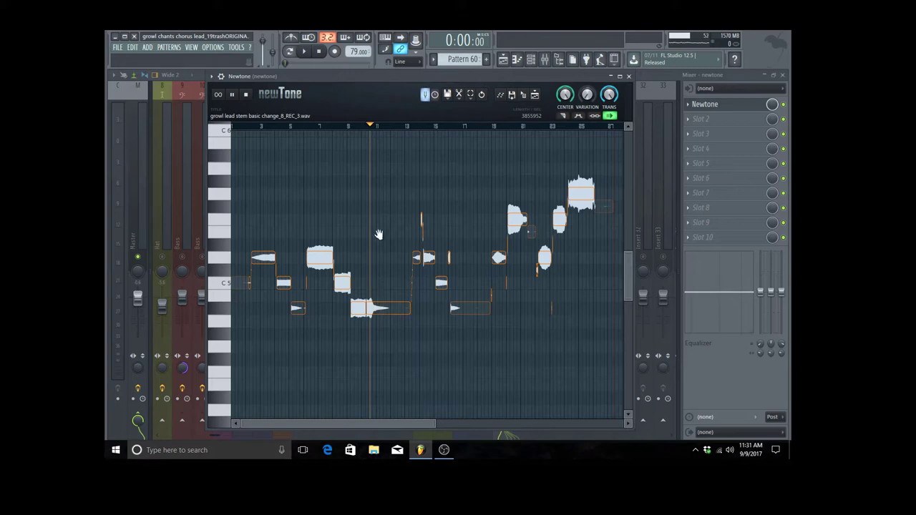
Step: Play the corrected vocal in Newtone starting from around bar 8
scroll(372, 301, "down", 1)
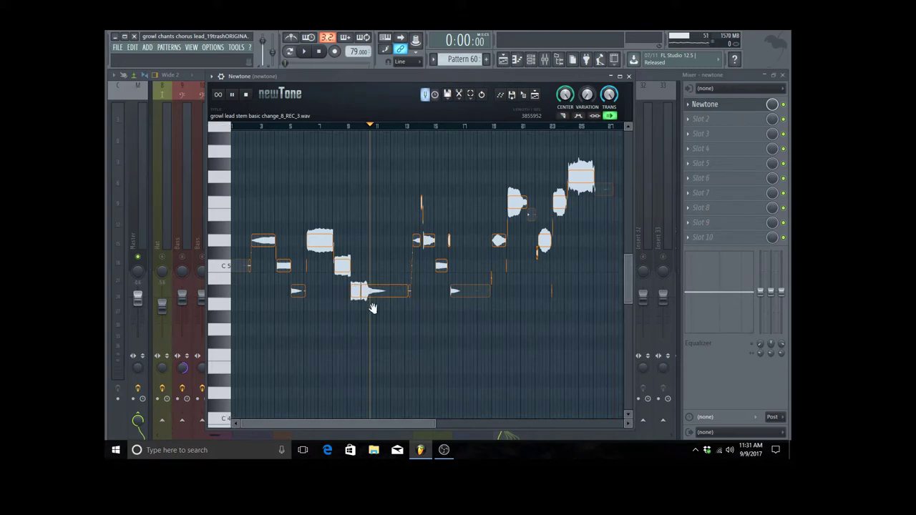
left_click(365, 300)
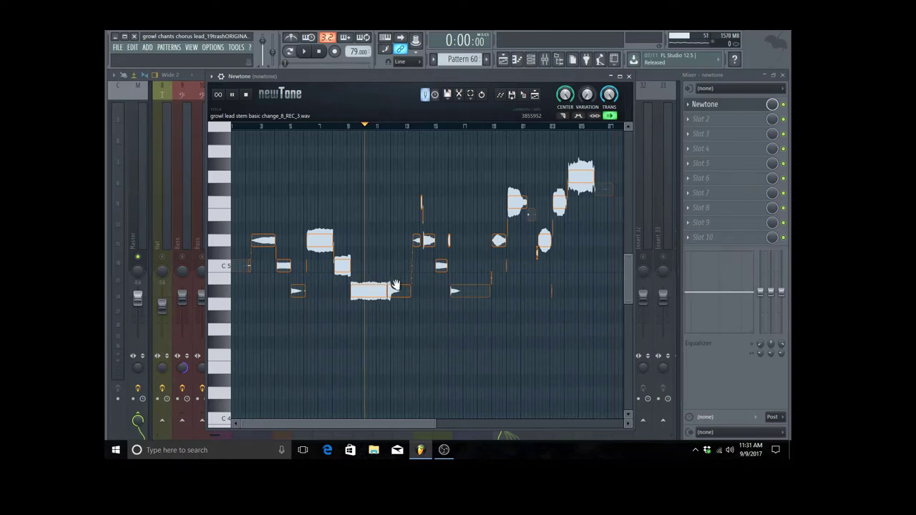
left_click(233, 95)
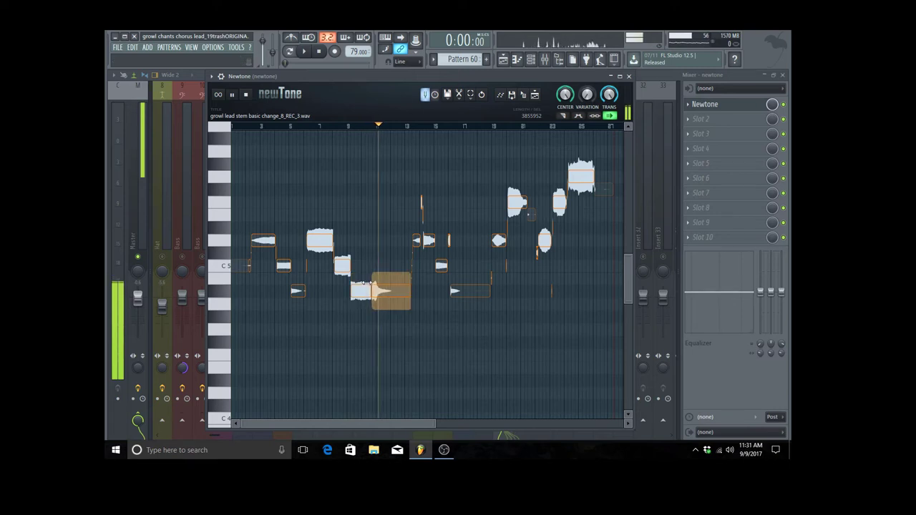
left_click(335, 126)
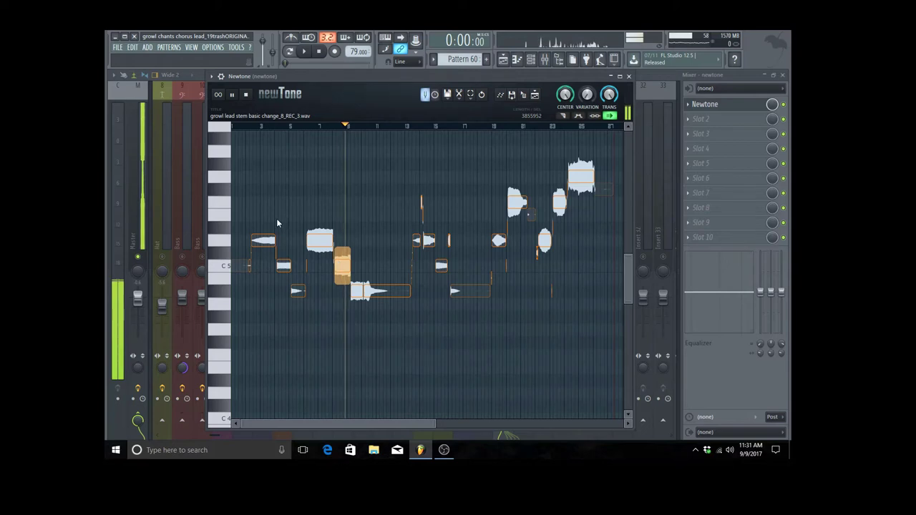
Step: Retune the notes near bar 9, replay to hear the change, then stop playback
left_click_drag(344, 268, 346, 242)
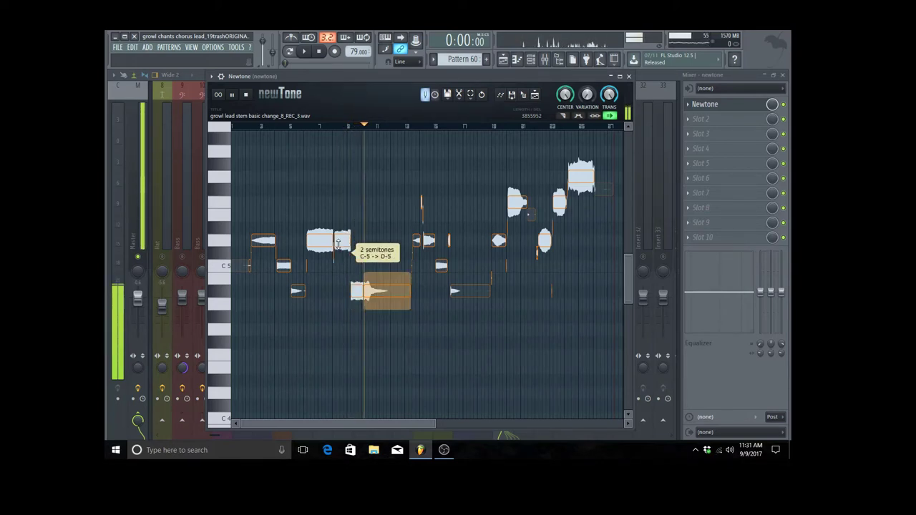
left_click(307, 125)
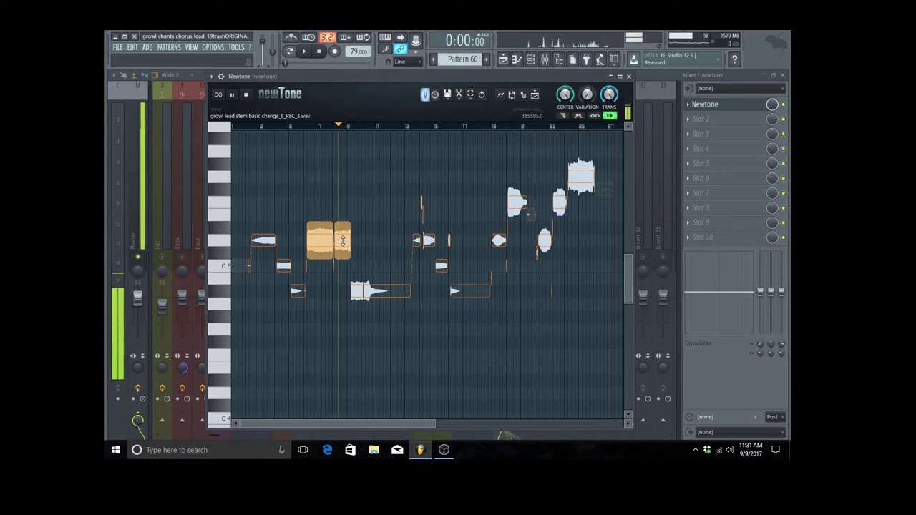
left_click_drag(342, 241, 342, 266)
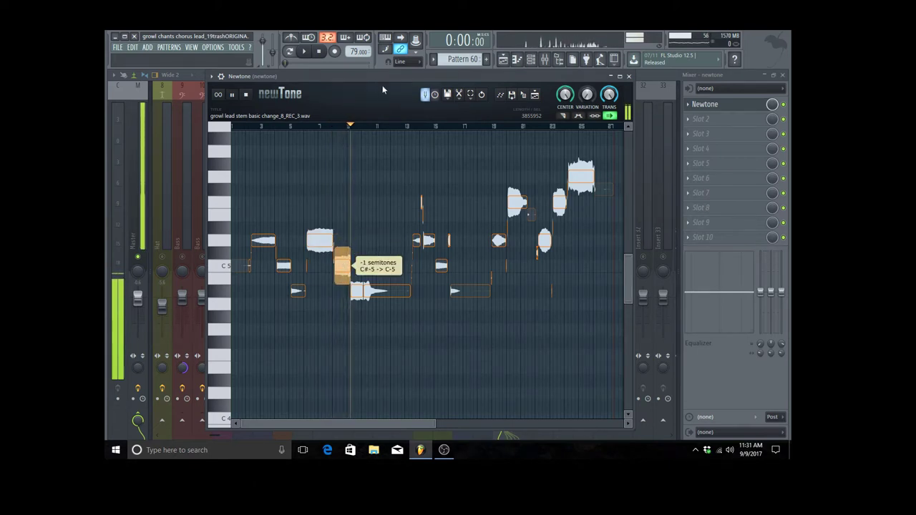
left_click(231, 94)
Step: Close Newtone, mute insert 25, and bring up the growl lead REC file's options in the browser
left_click(629, 76)
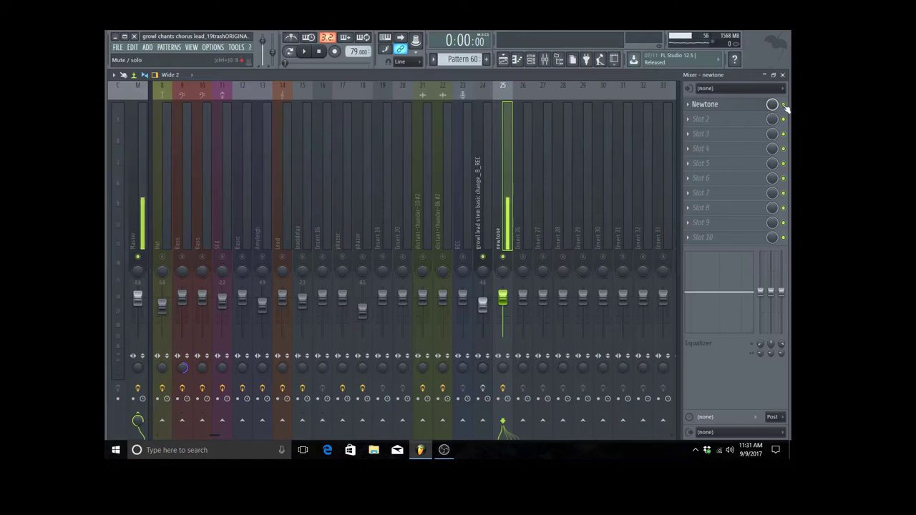
left_click(503, 258)
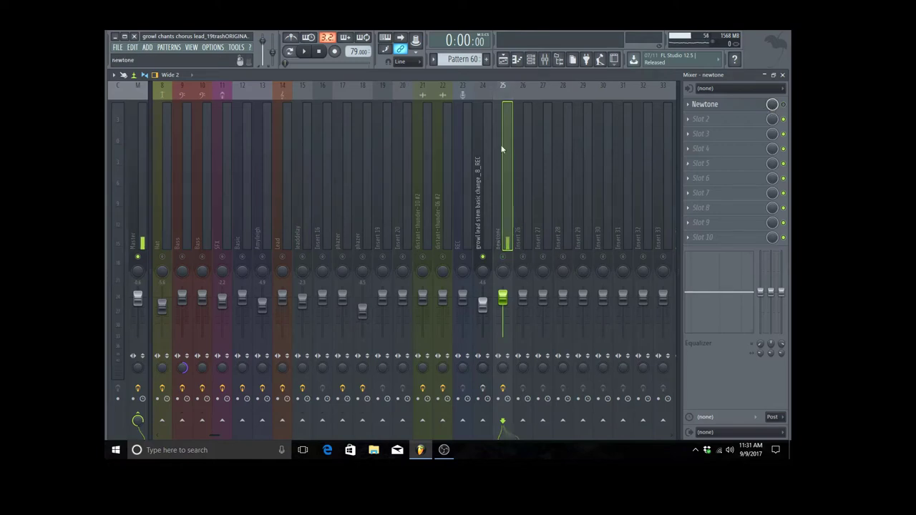
left_click(558, 59)
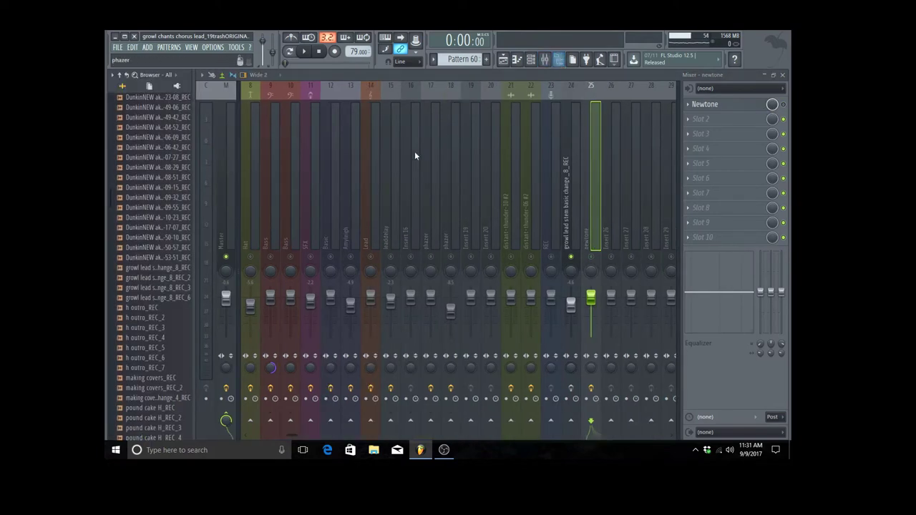
left_click(145, 269)
right_click(143, 268)
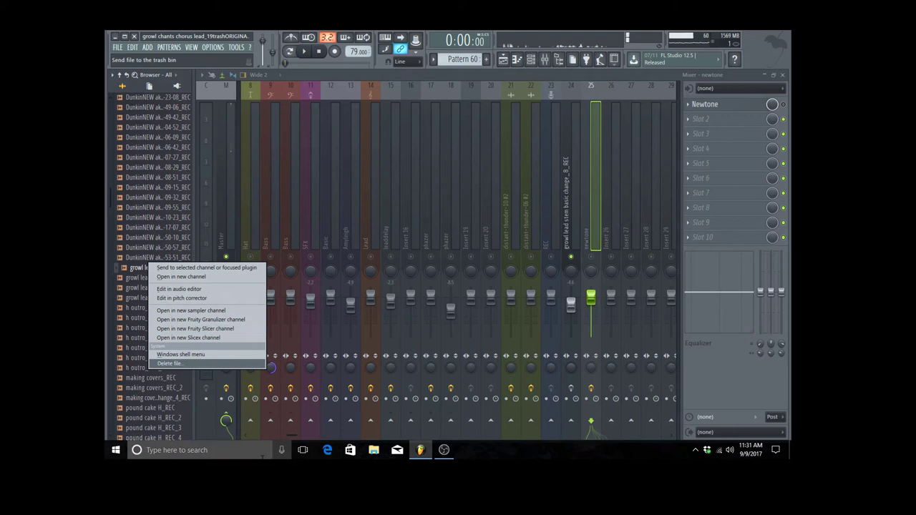
left_click(505, 454)
right_click(132, 277)
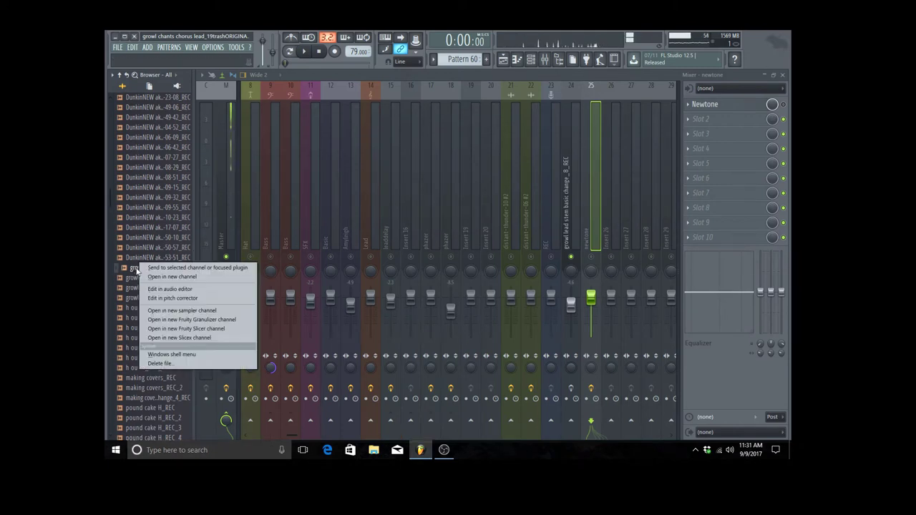
Step: Open the growl lead recording in Edison and play it, marking 2.687–4.005 s
left_click(153, 288)
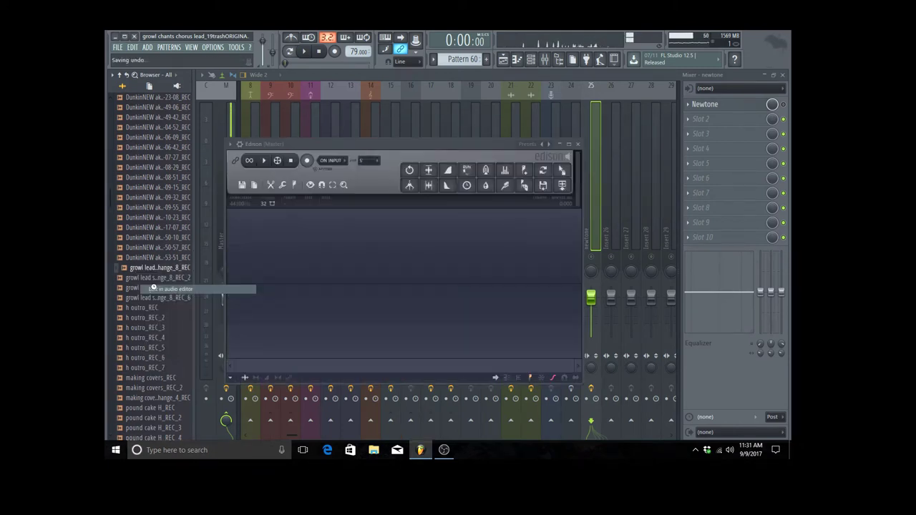
left_click(271, 162)
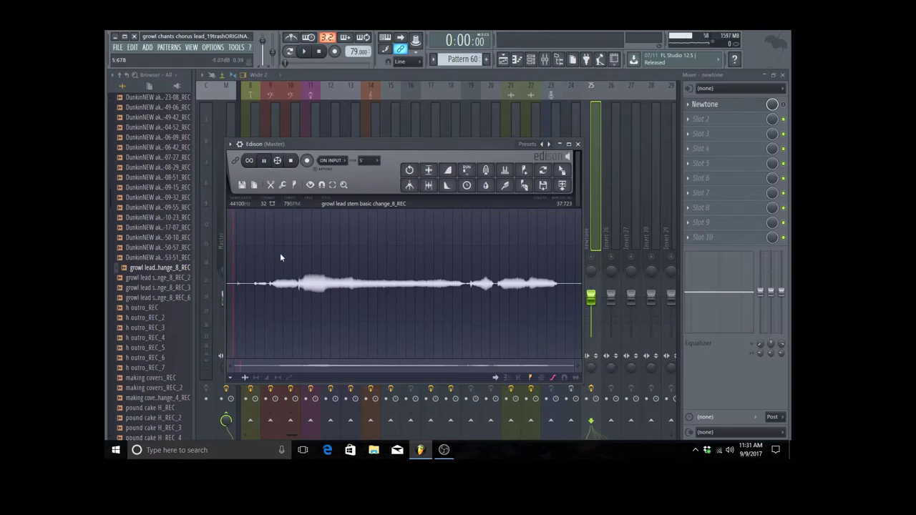
left_click_drag(251, 246, 264, 257)
left_click(271, 259)
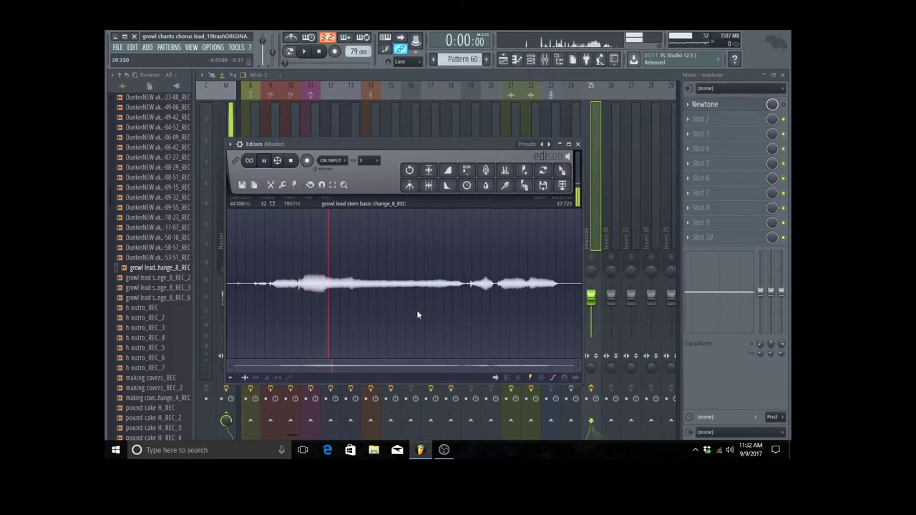
Step: Check the effects on the phazer and growl lead mixer tracks
left_click(224, 129)
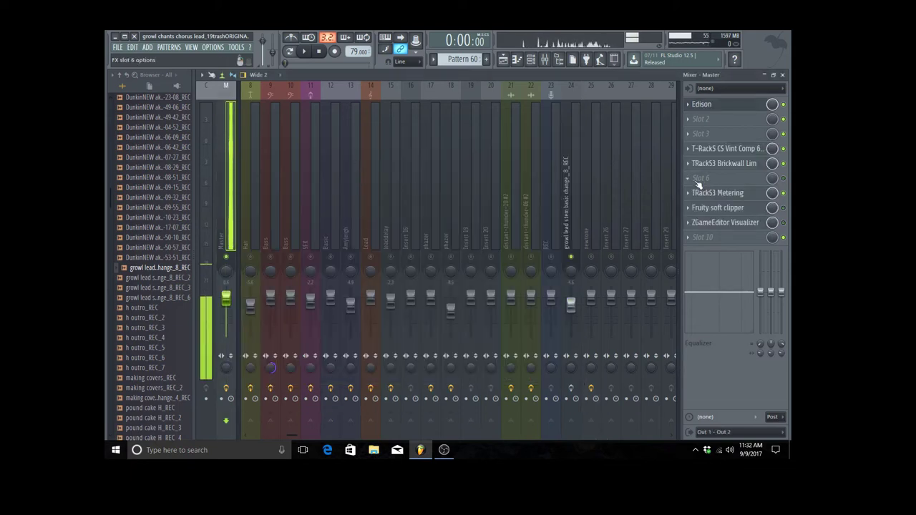
left_click(442, 155)
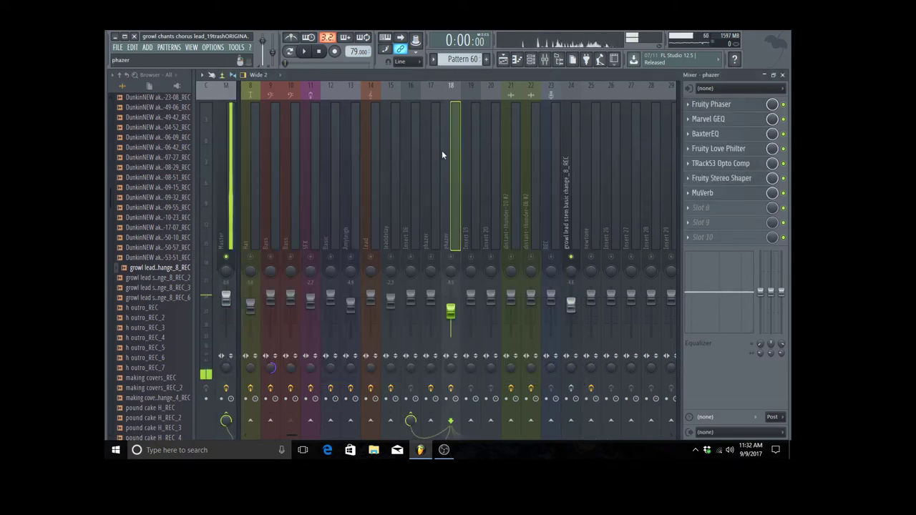
left_click(572, 188)
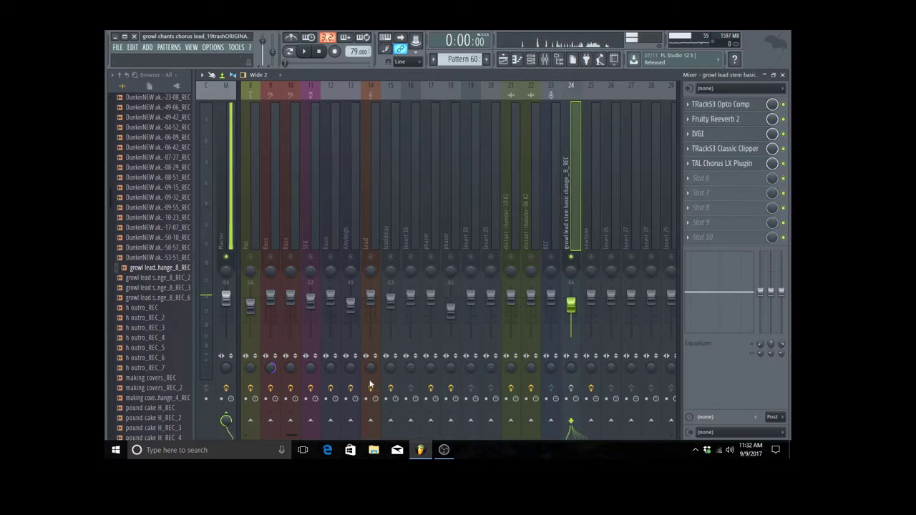
Step: Close the mixer and Edison, load the REC_2 take into Edison, and play a later part
left_click(783, 75)
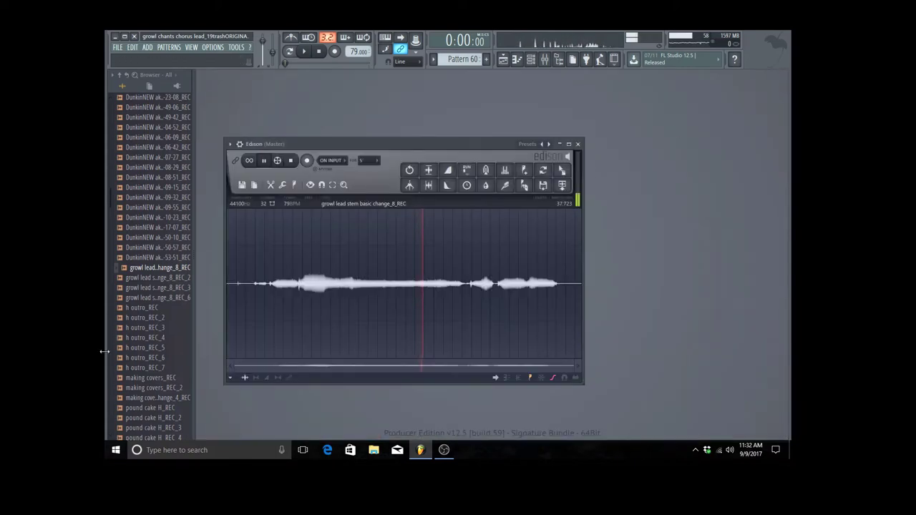
left_click(578, 143)
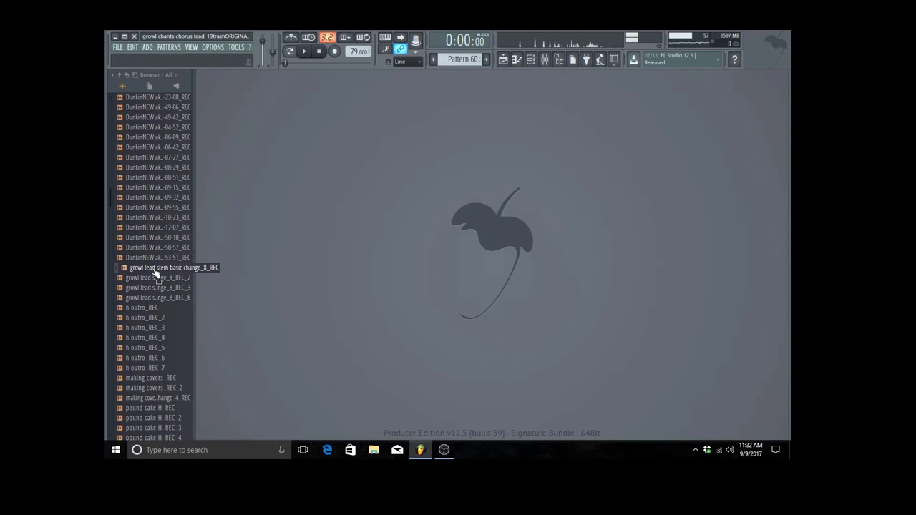
right_click(144, 279)
left_click(178, 298)
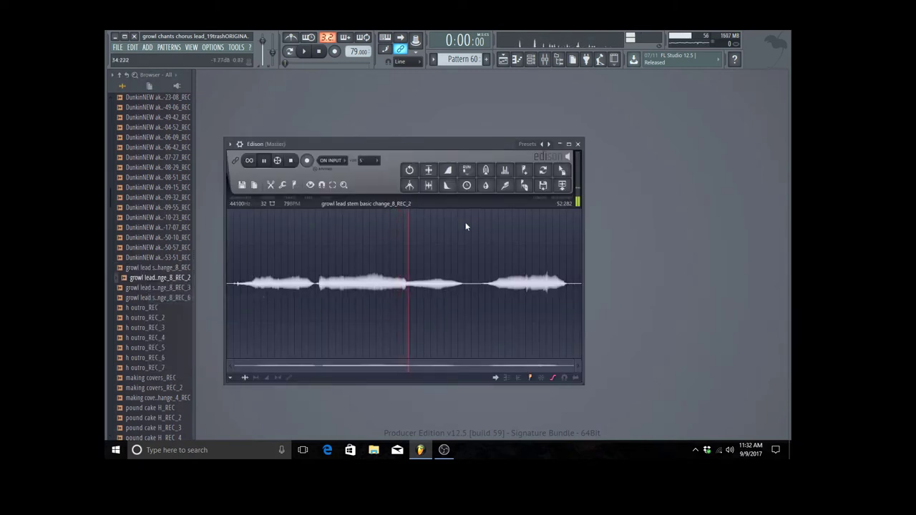
left_click(488, 234)
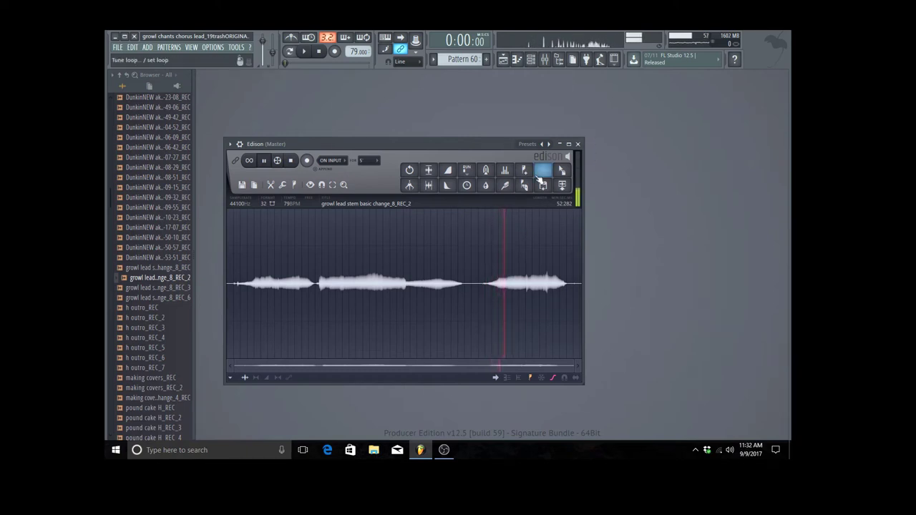
Step: Stop playback, close Edison and the browser, and play the Playlist from around bar 16
left_click(291, 162)
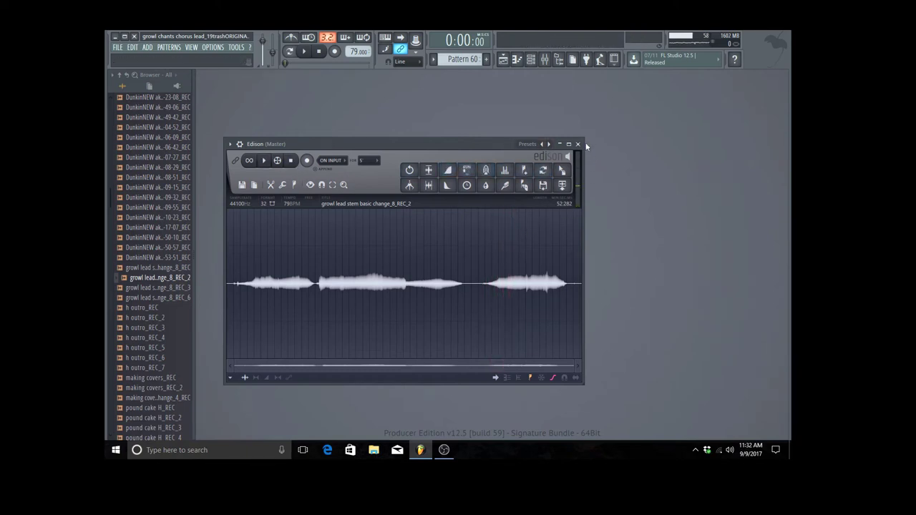
left_click(579, 143)
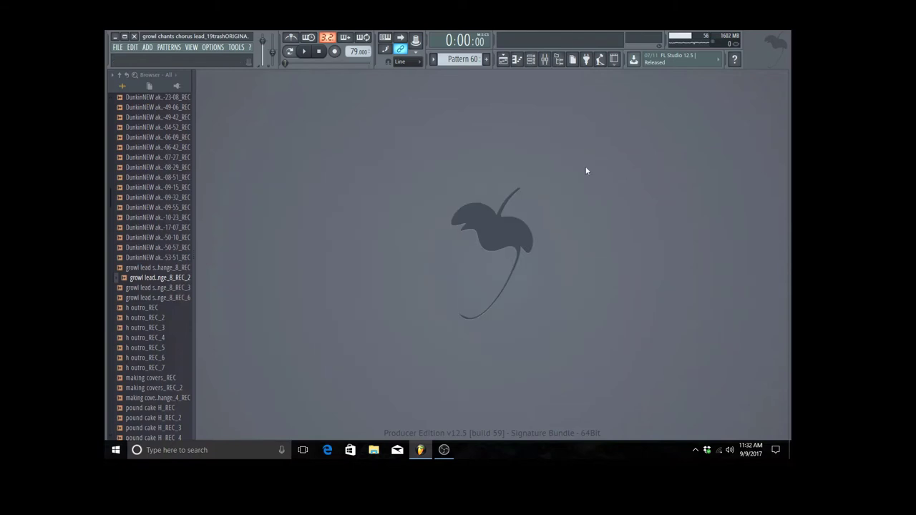
left_click(558, 60)
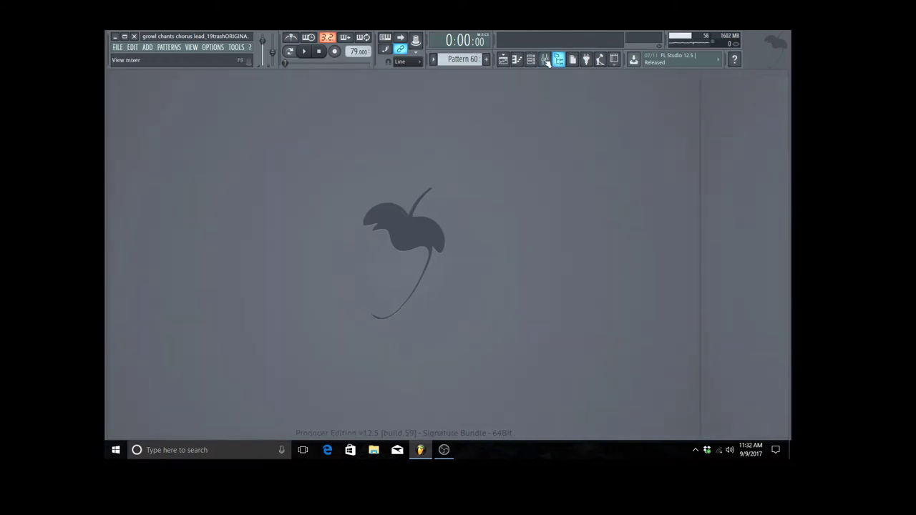
left_click(503, 59)
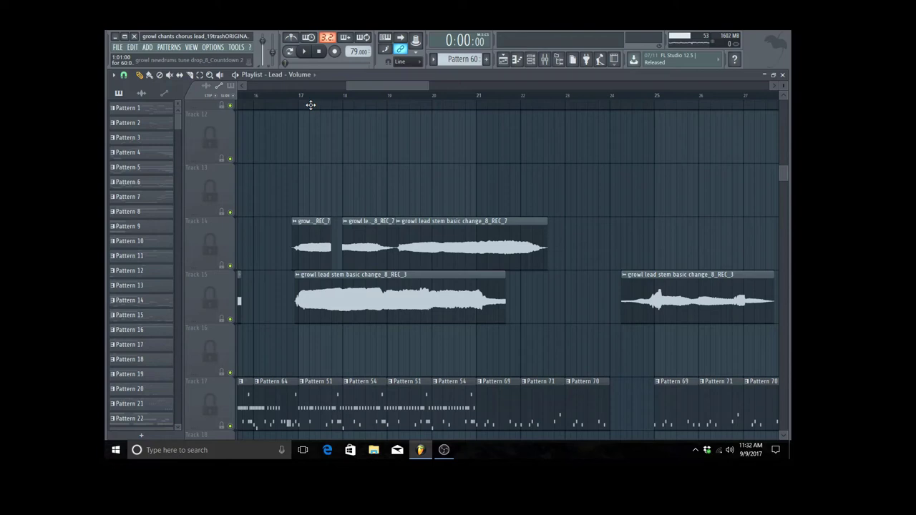
left_click(285, 96)
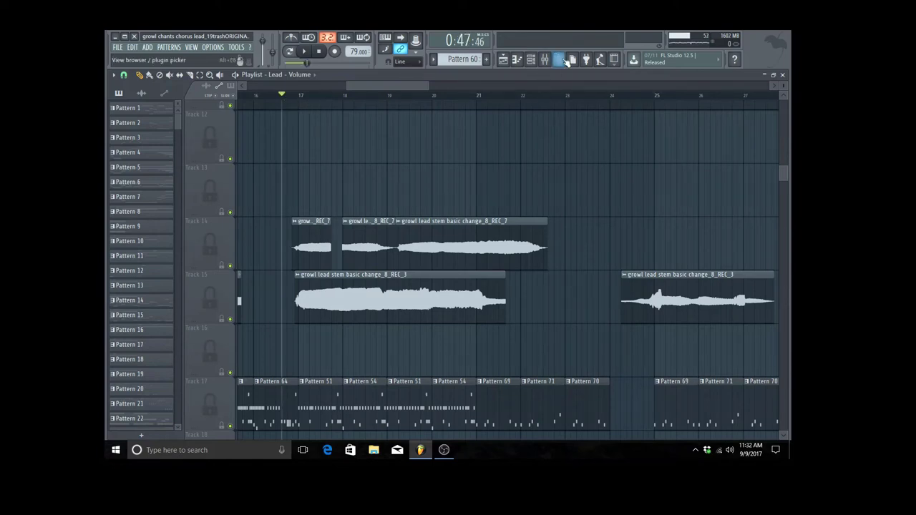
Step: Show mixer insert 24's growl lead effect chain and bring up its TRackS3 Opto Comp
left_click(544, 60)
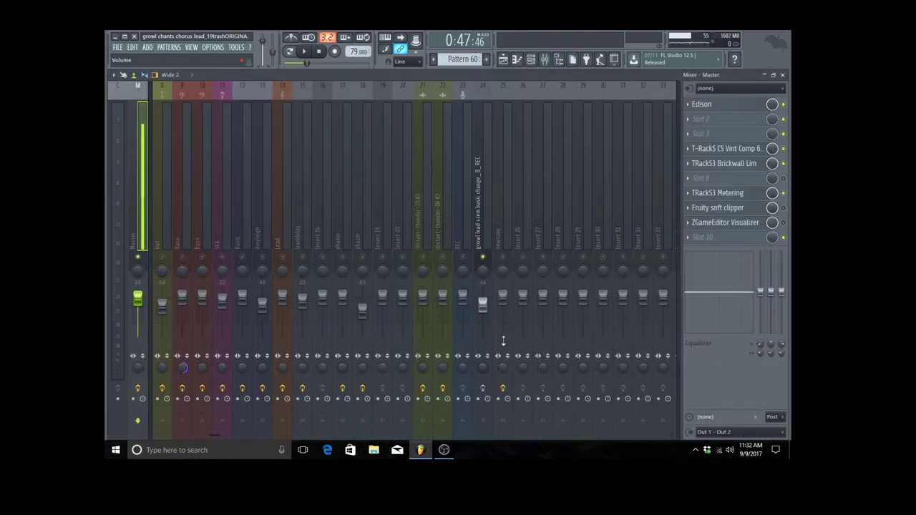
left_click(484, 200)
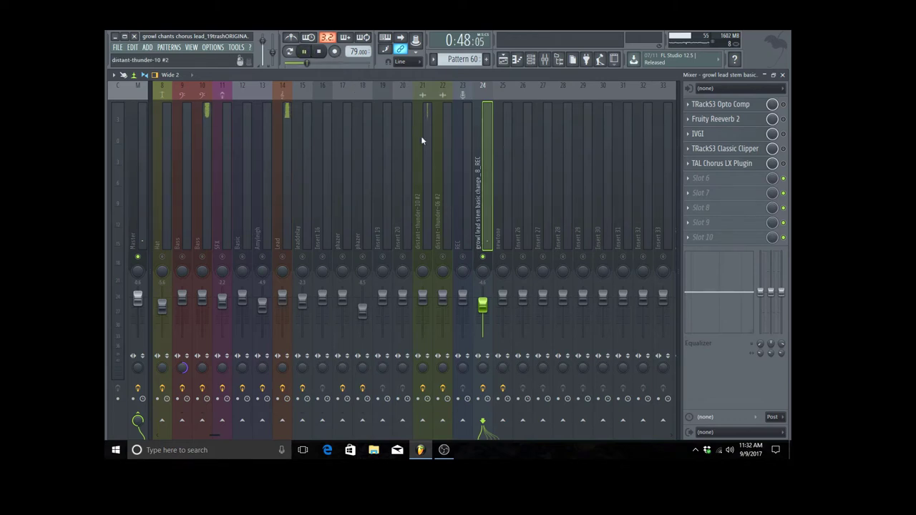
left_click(748, 104)
Step: In TRackS3 Opto Comp, lower compression from 9.70 to 5.1 and ratio from 4.49:1 to 2.05:1
left_click(752, 108)
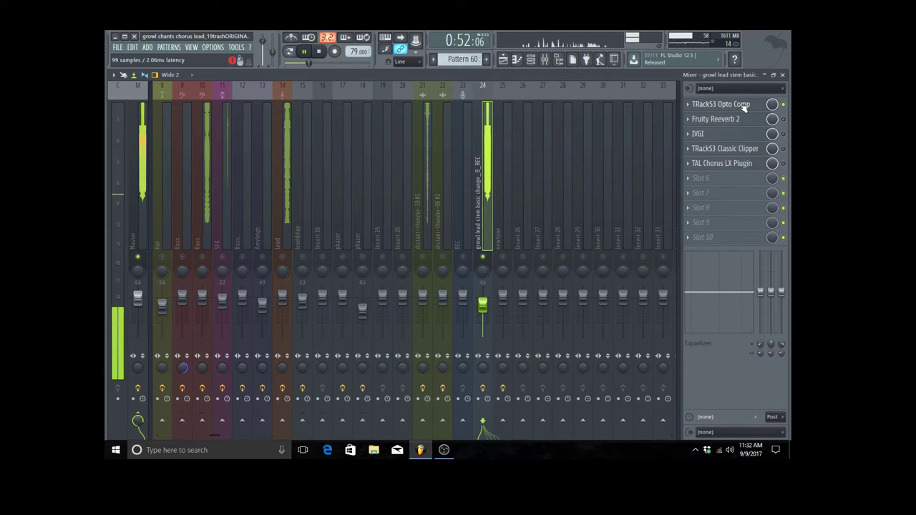
left_click(744, 106)
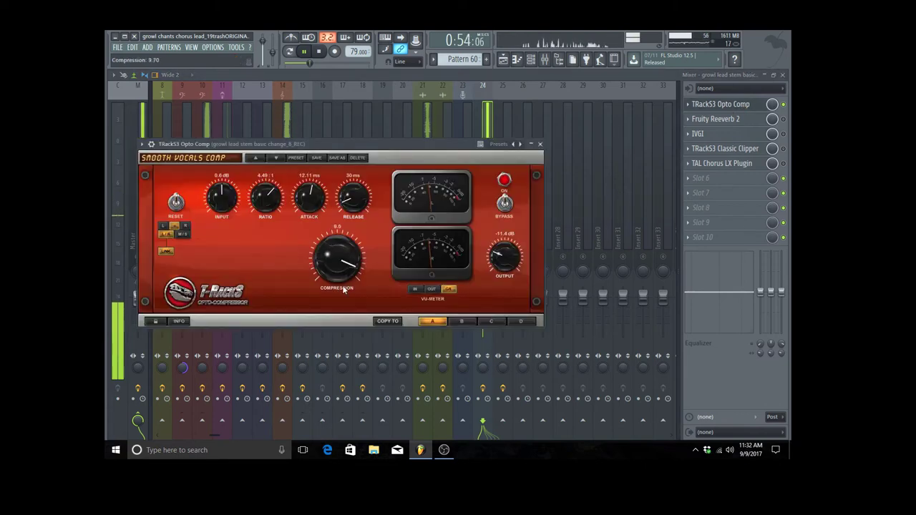
left_click_drag(342, 284, 332, 335)
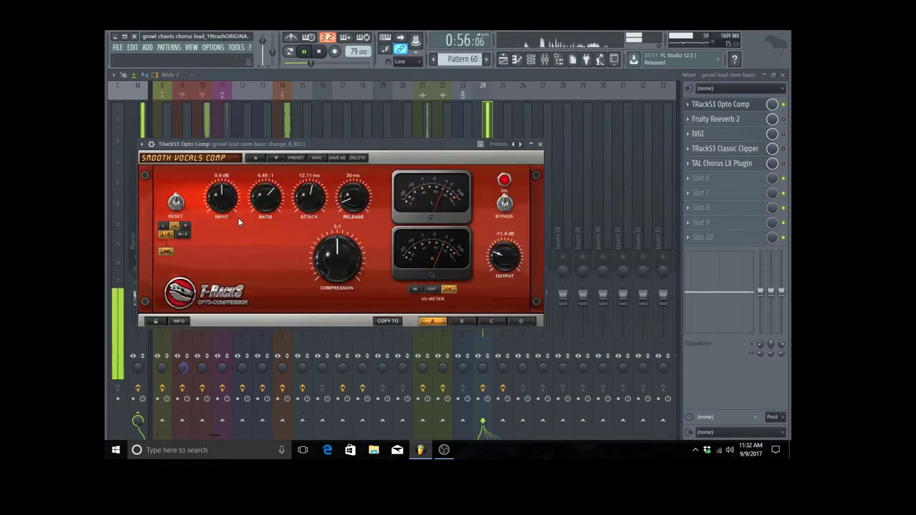
left_click_drag(264, 193, 261, 206)
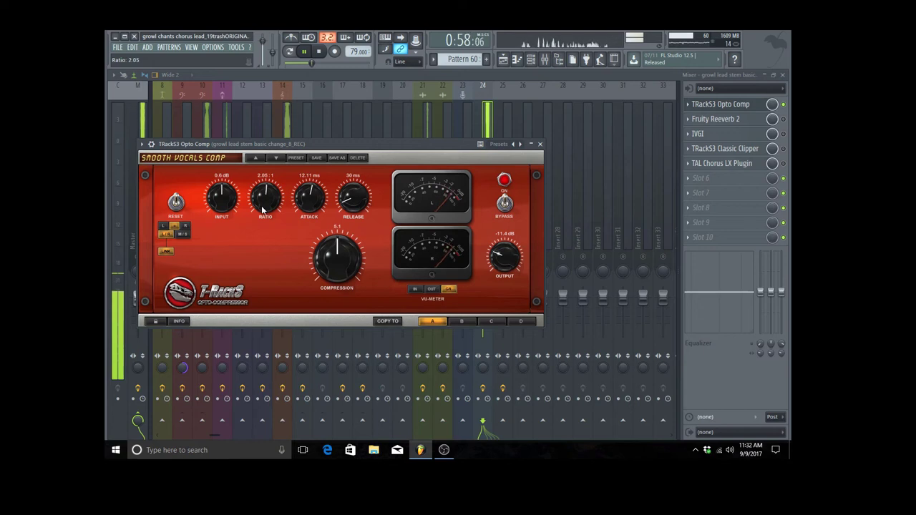
Step: Close the compressor, inspect Fruity Reeverb 2 and IVGI, then bring up the TRackS3 Classic Clipper
left_click(540, 146)
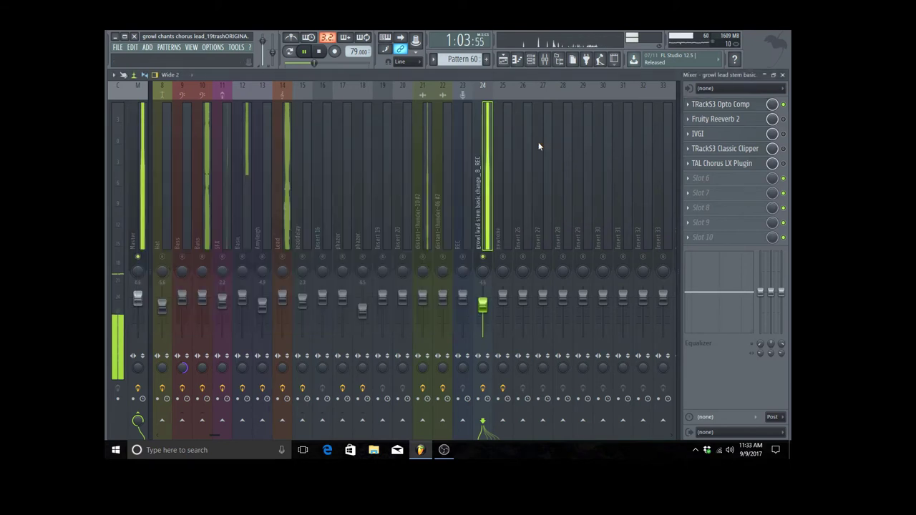
left_click(742, 119)
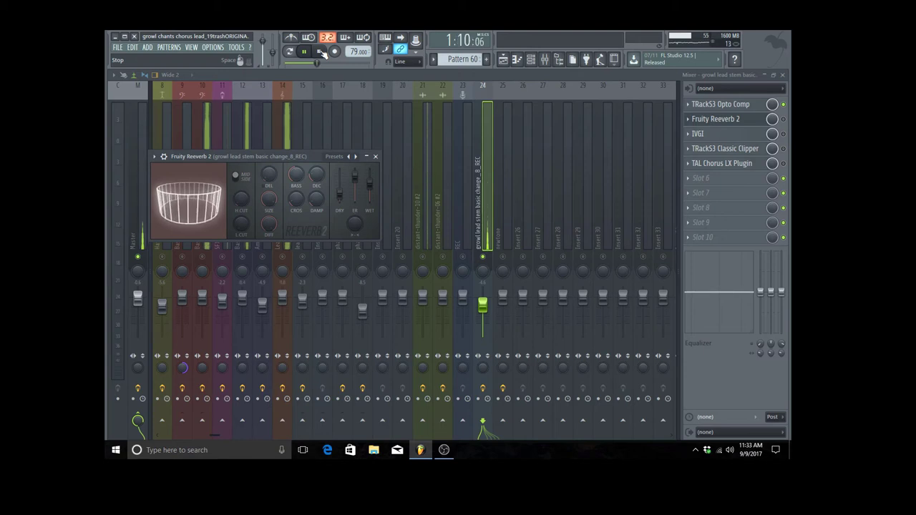
left_click(785, 122)
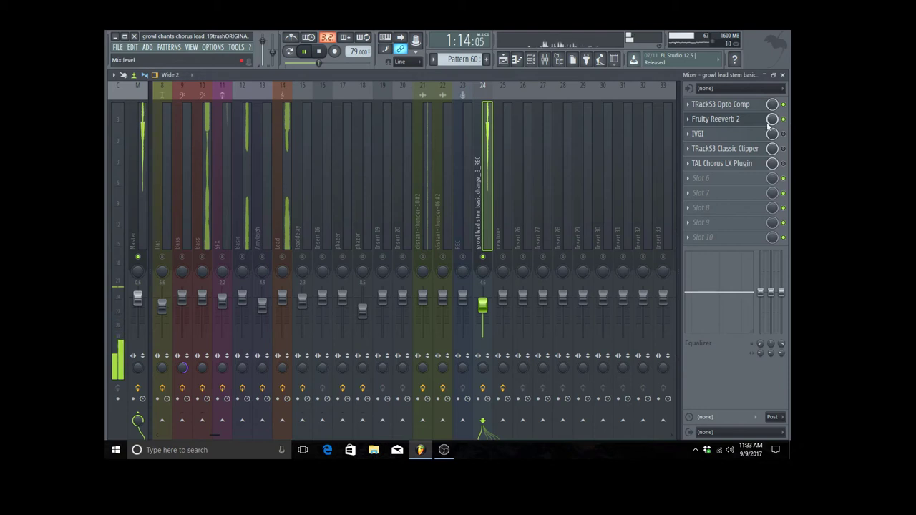
left_click(722, 137)
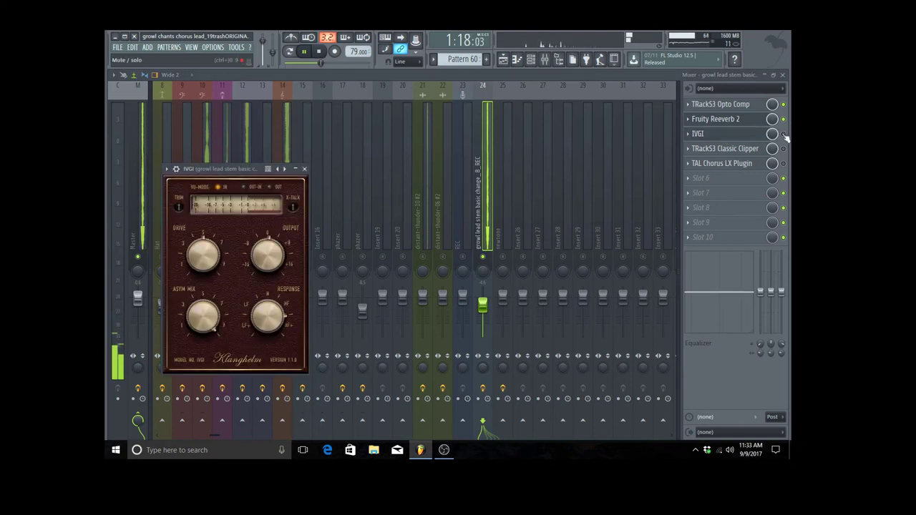
key("Escape")
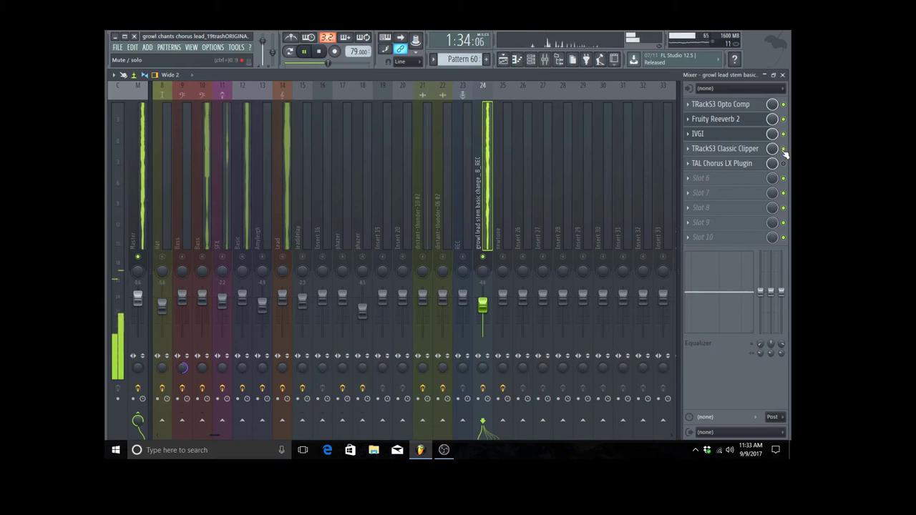
left_click(724, 164)
left_click(725, 149)
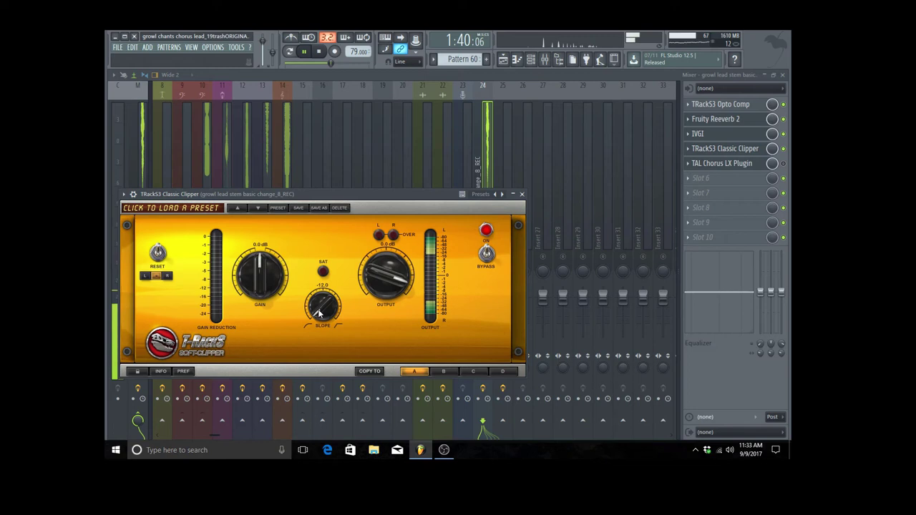
Step: Raise the TRackS3 Classic Clipper slope from -12.0 to -7.80 and close the clipper
left_click_drag(319, 312, 320, 282)
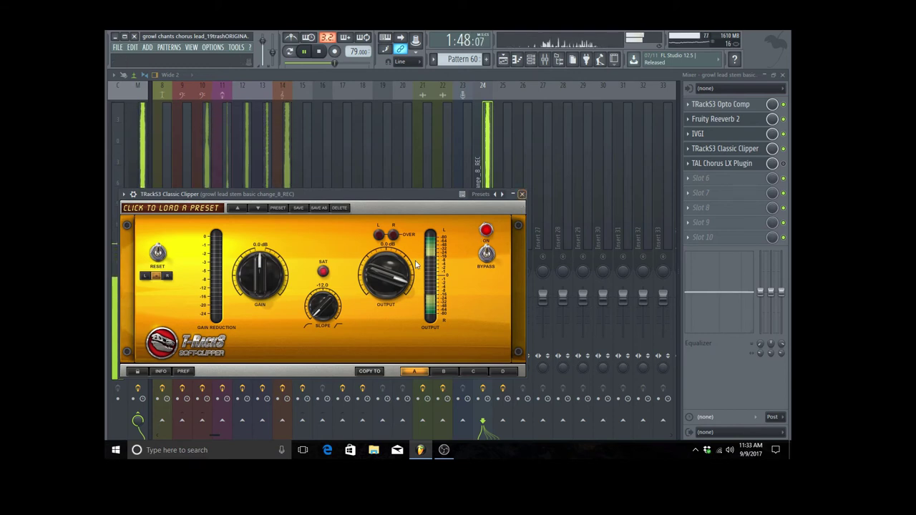
left_click(523, 195)
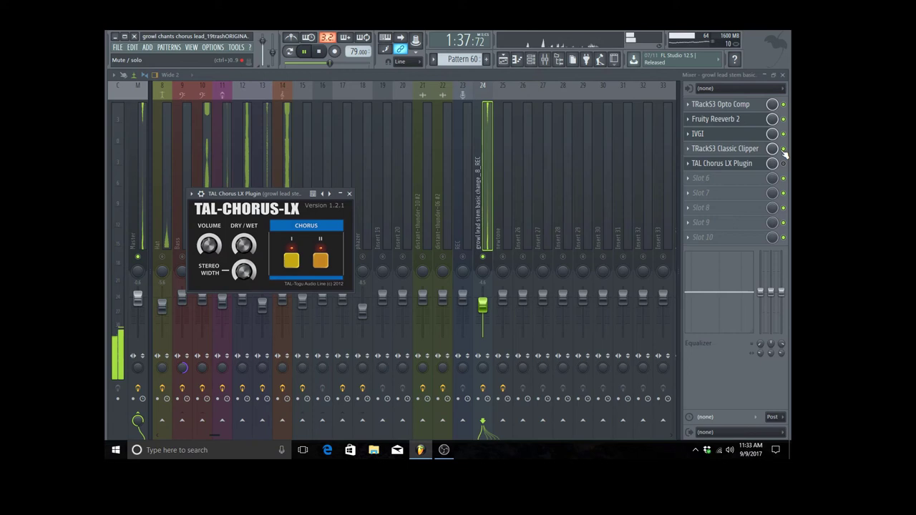
Step: Recheck and close the Reeverb 2 and IVGI windows, then bring up TAL-Chorus-LX
key("Escape")
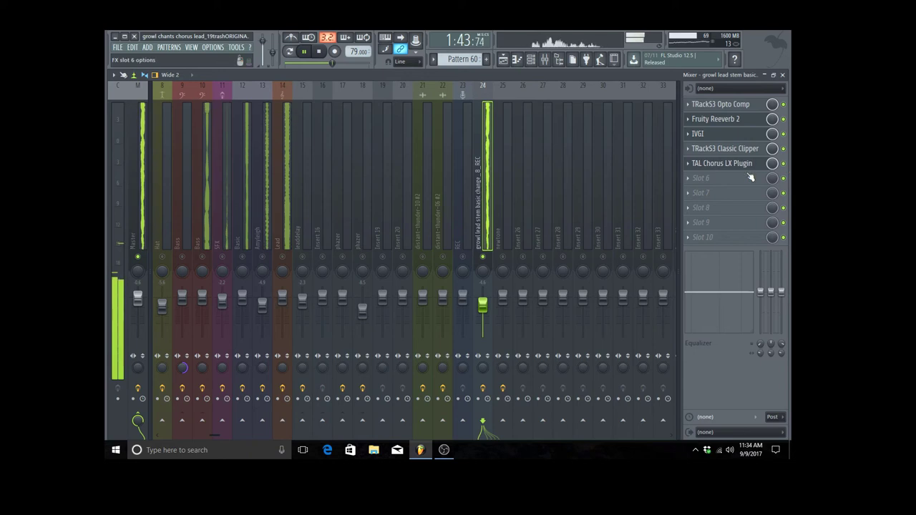
left_click(715, 119)
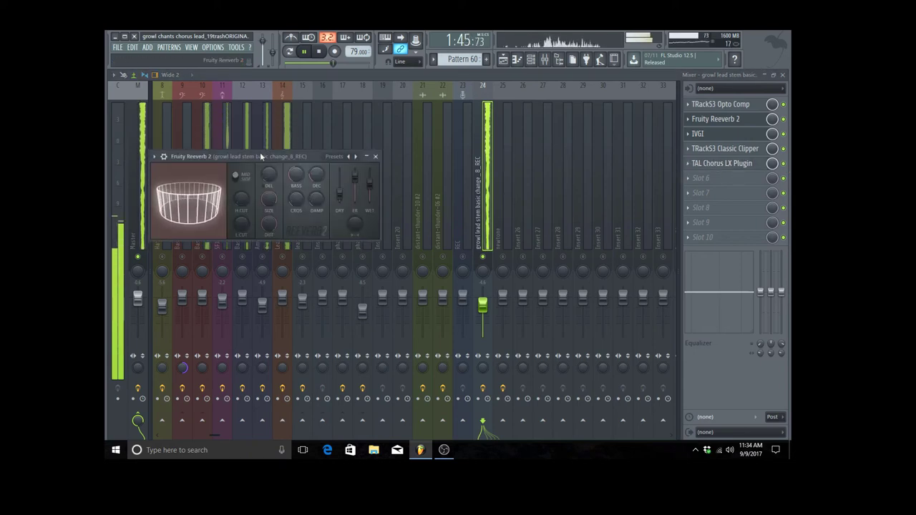
left_click(381, 155)
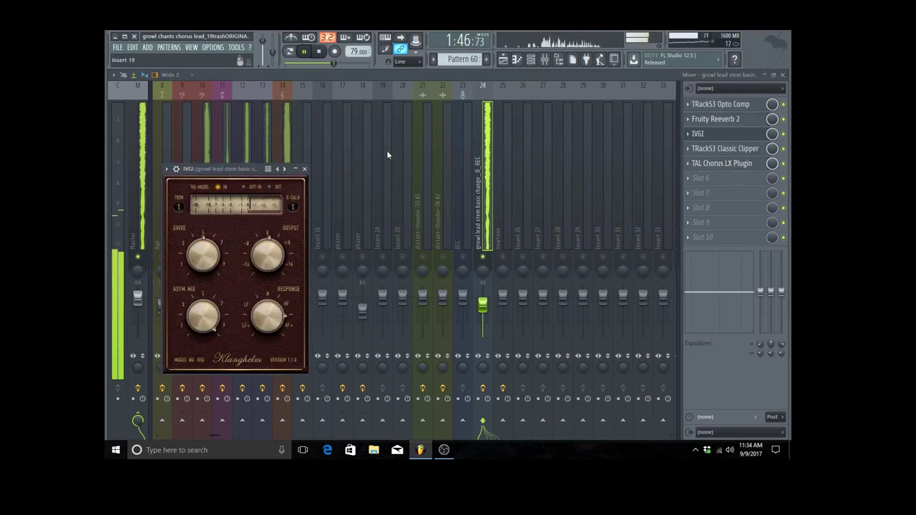
left_click(304, 169)
left_click(713, 164)
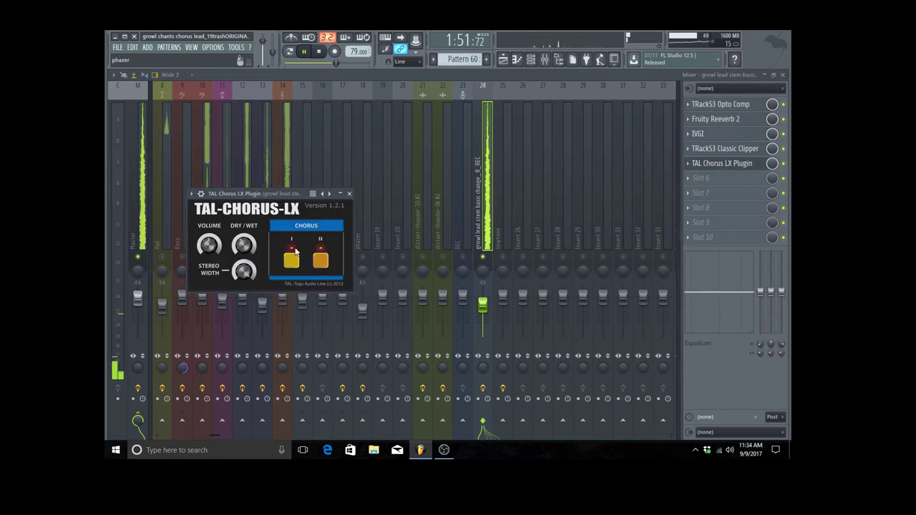
Step: Compare Chorus I off and on around 1:41, leave it enabled, close the chorus and stop playback
left_click(293, 263)
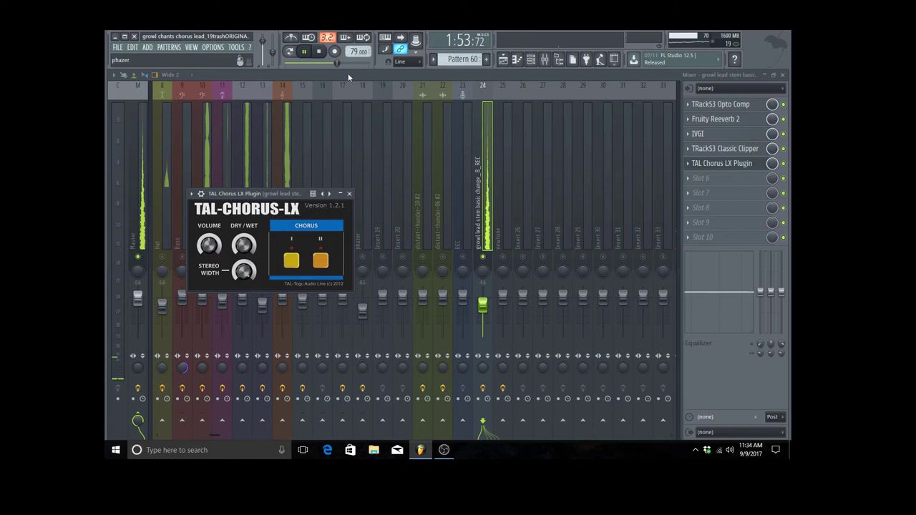
left_click_drag(340, 67, 331, 64)
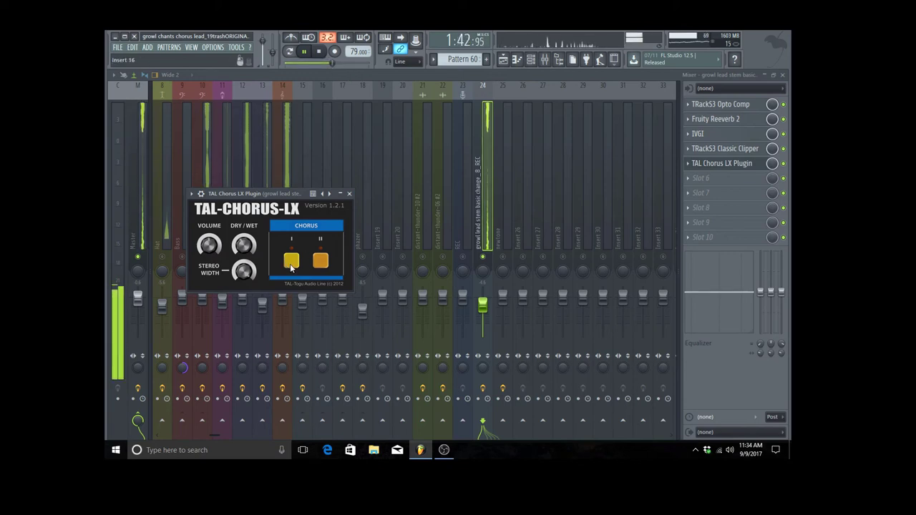
left_click(293, 259)
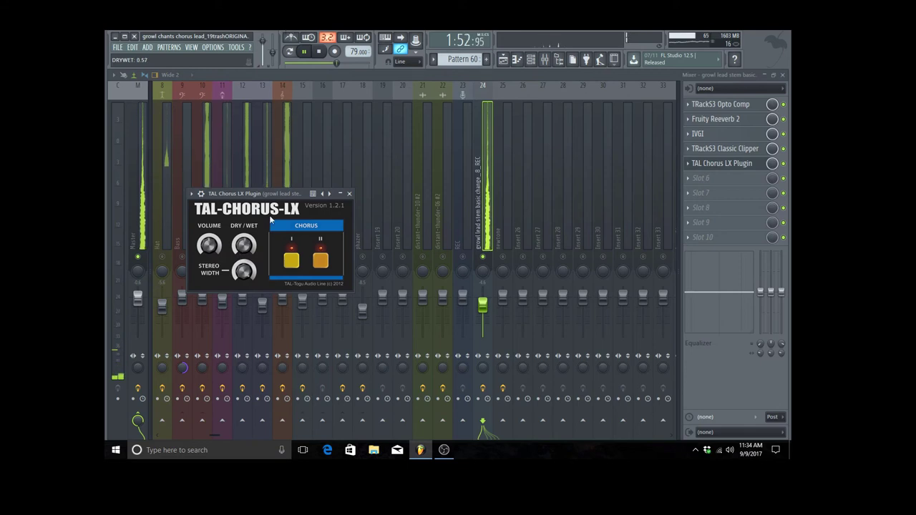
left_click(320, 63)
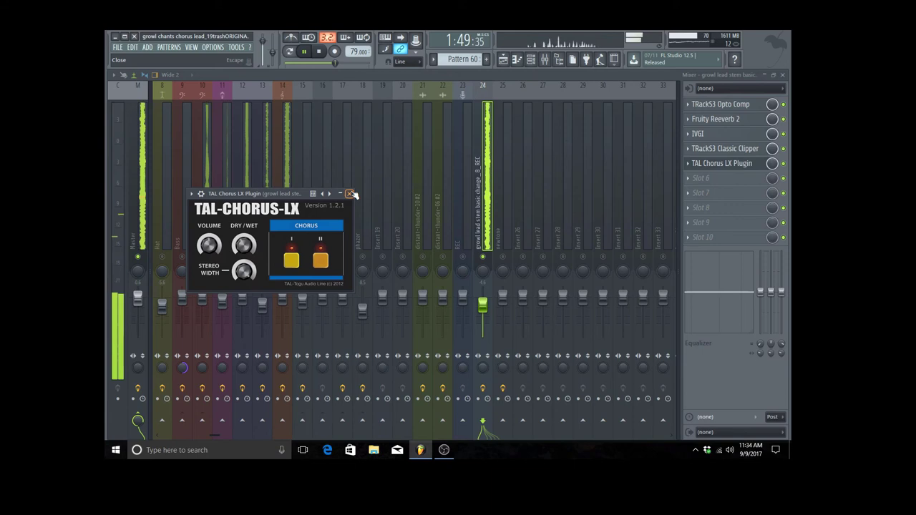
left_click(348, 194)
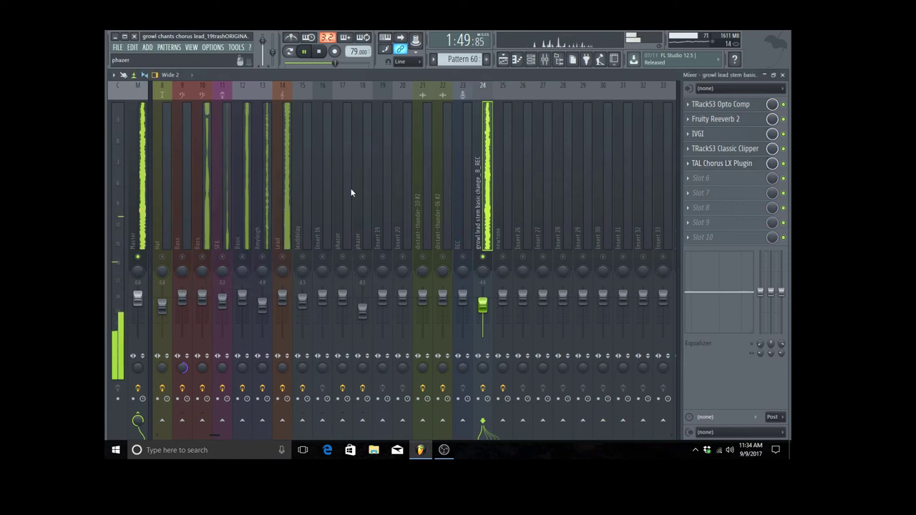
left_click(319, 52)
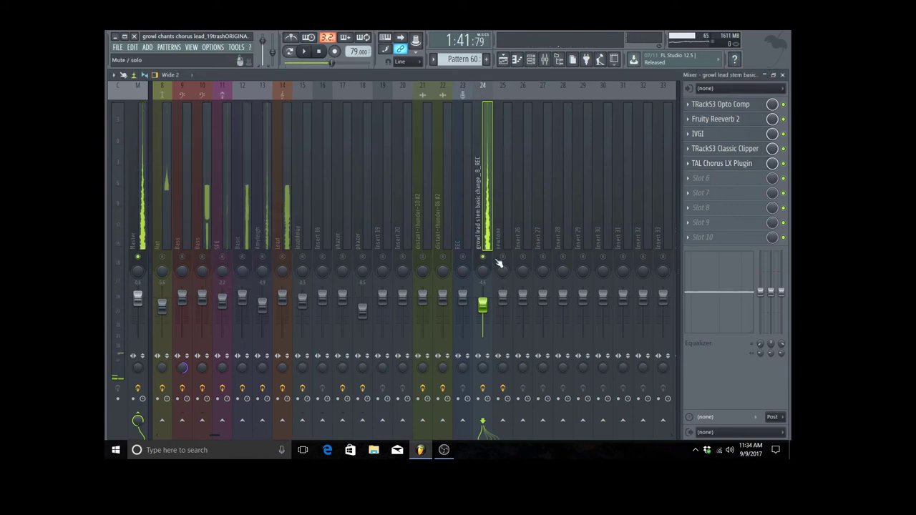
Step: Close the mixer and play the growl lead clips on tracks 14 and 15 in the Playlist
left_click(782, 75)
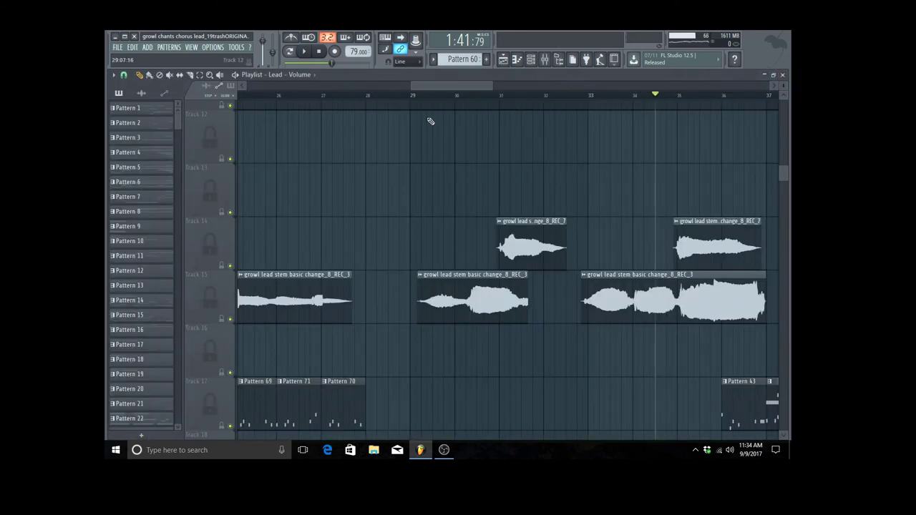
left_click(304, 52)
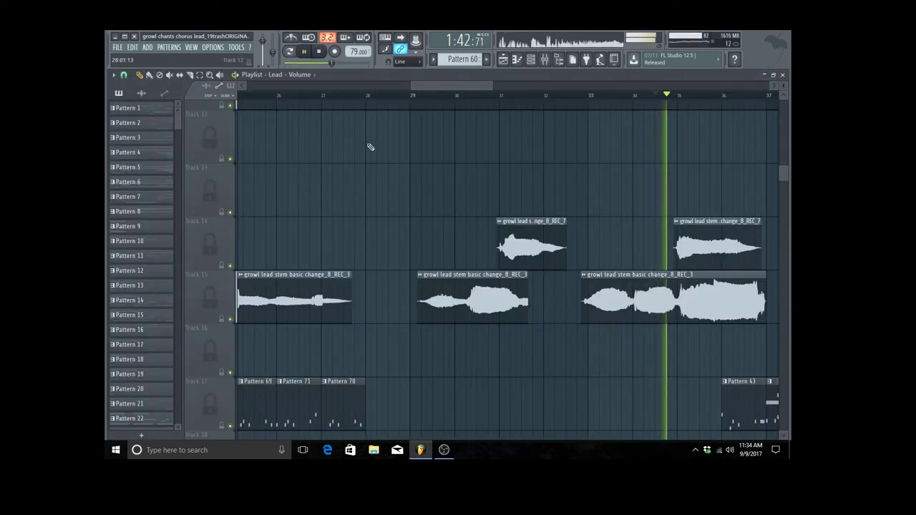